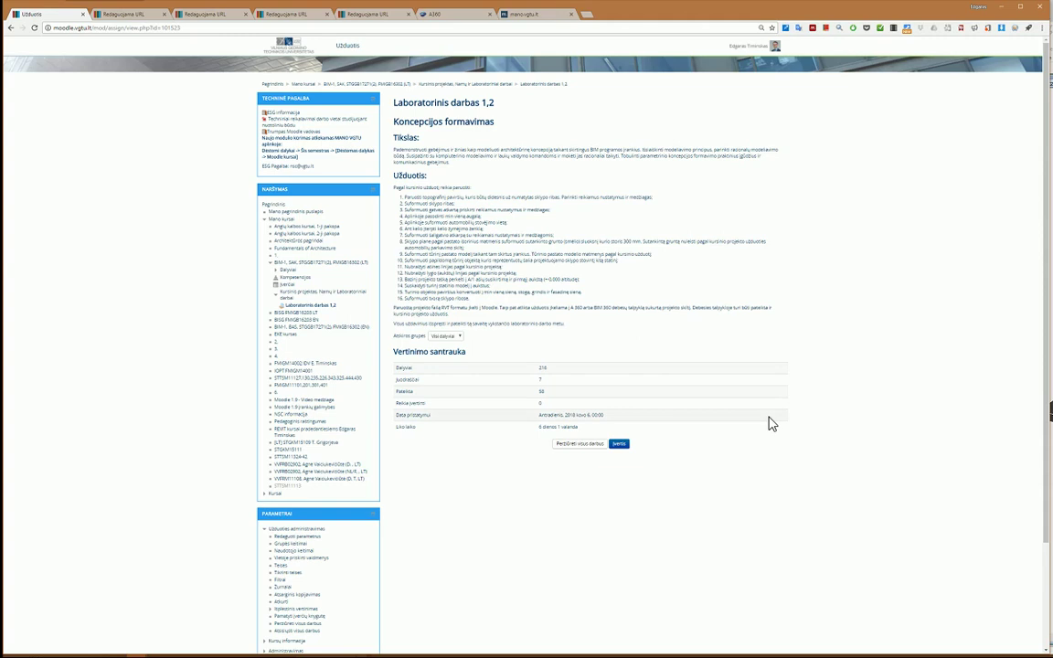
- Select task 13 in the Laboratorinis darbas 1,2 task list
triple_click(437, 280)
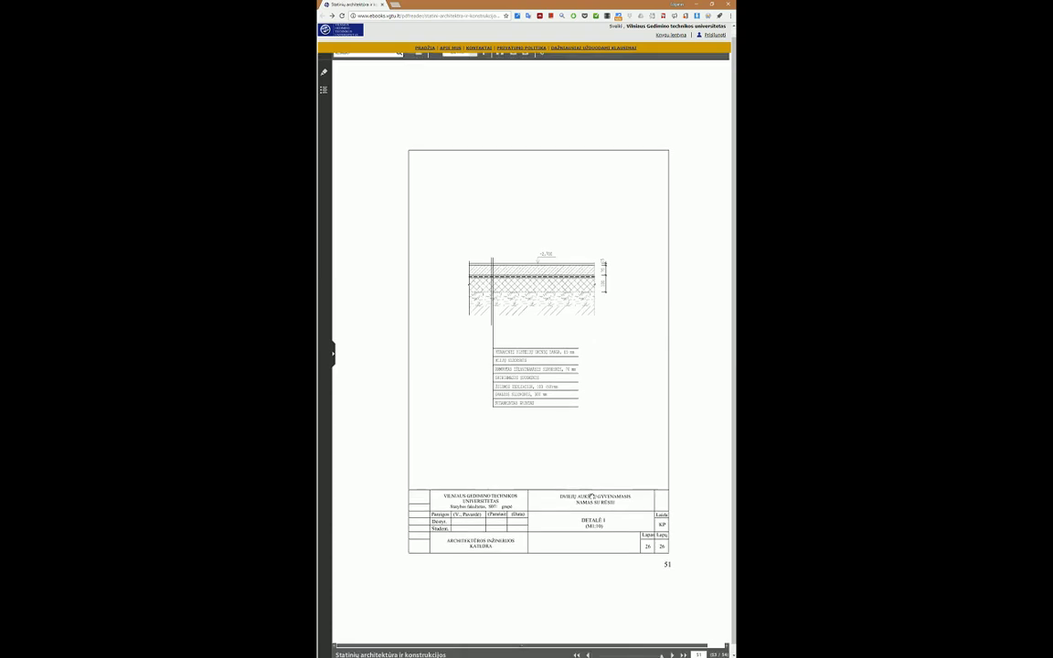
- Show the page 48 section drawing at 300% zoom, then activate the Revit site plan
click(589, 649)
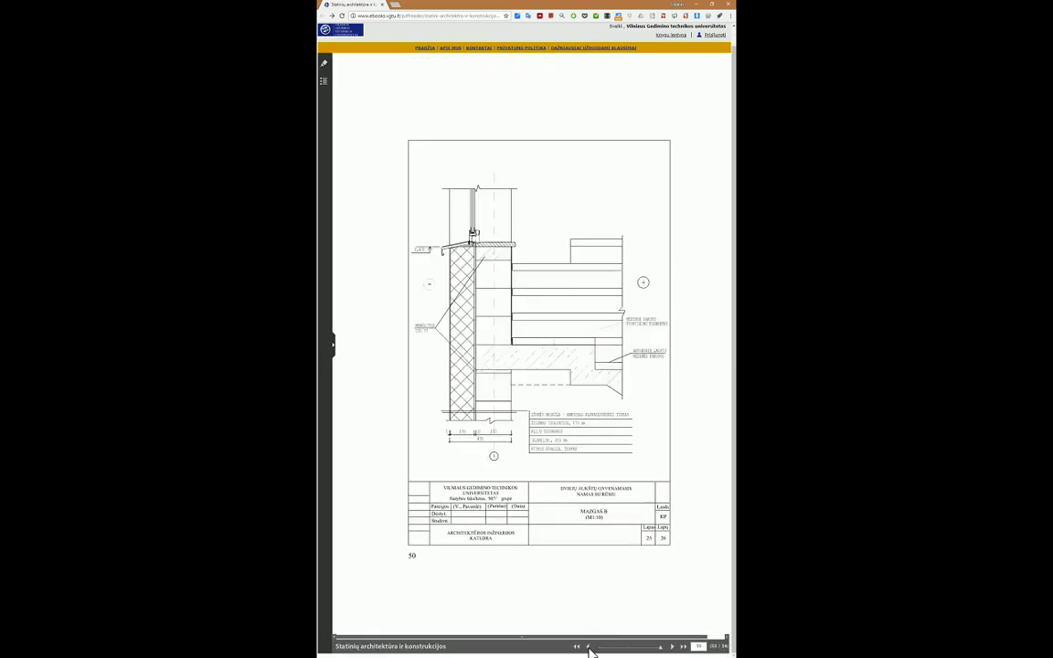
click(590, 649)
click(590, 649)
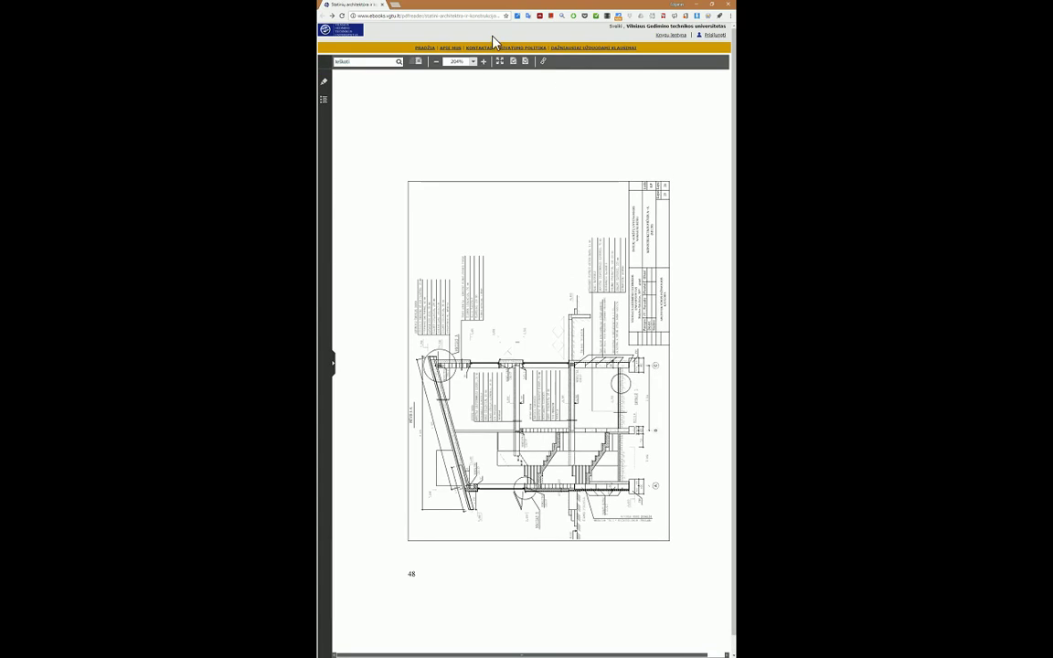
click(483, 62)
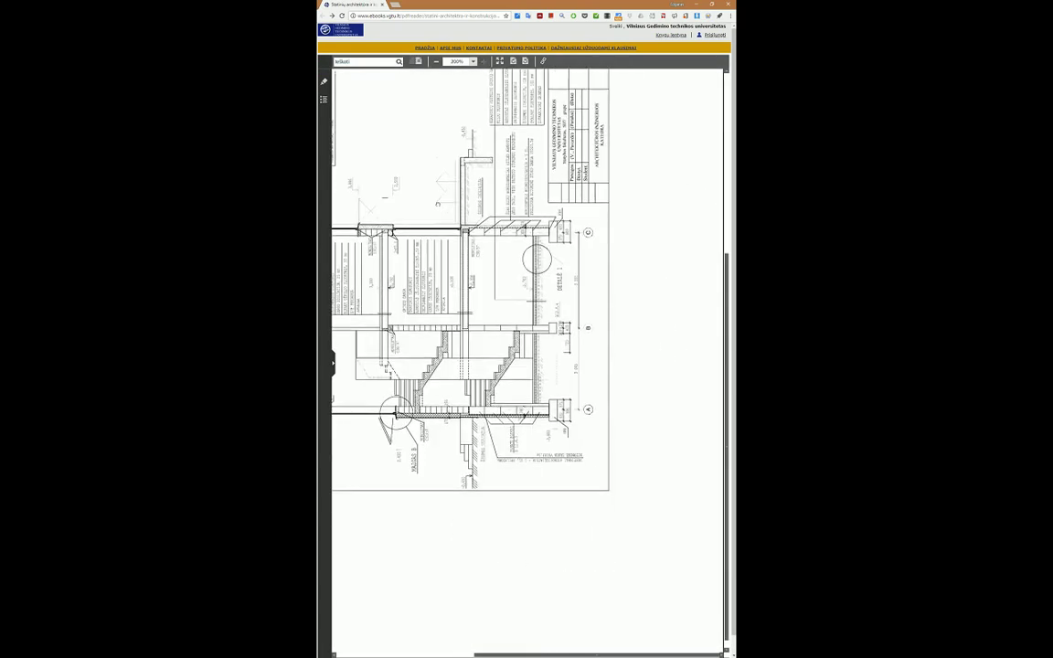
scroll(512, 347, right, 1)
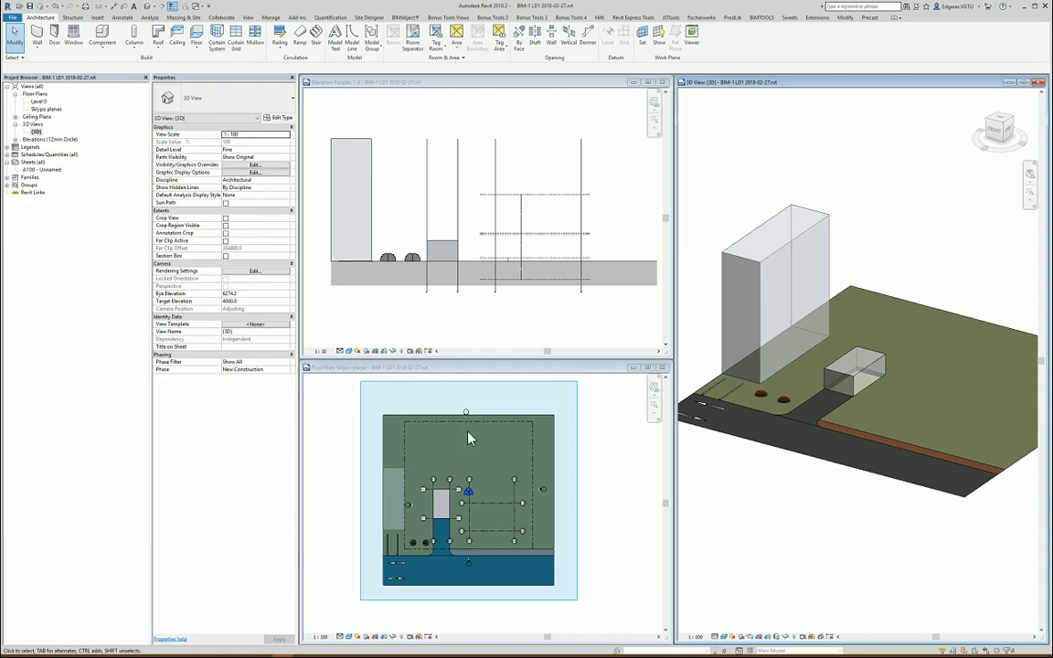
click(588, 510)
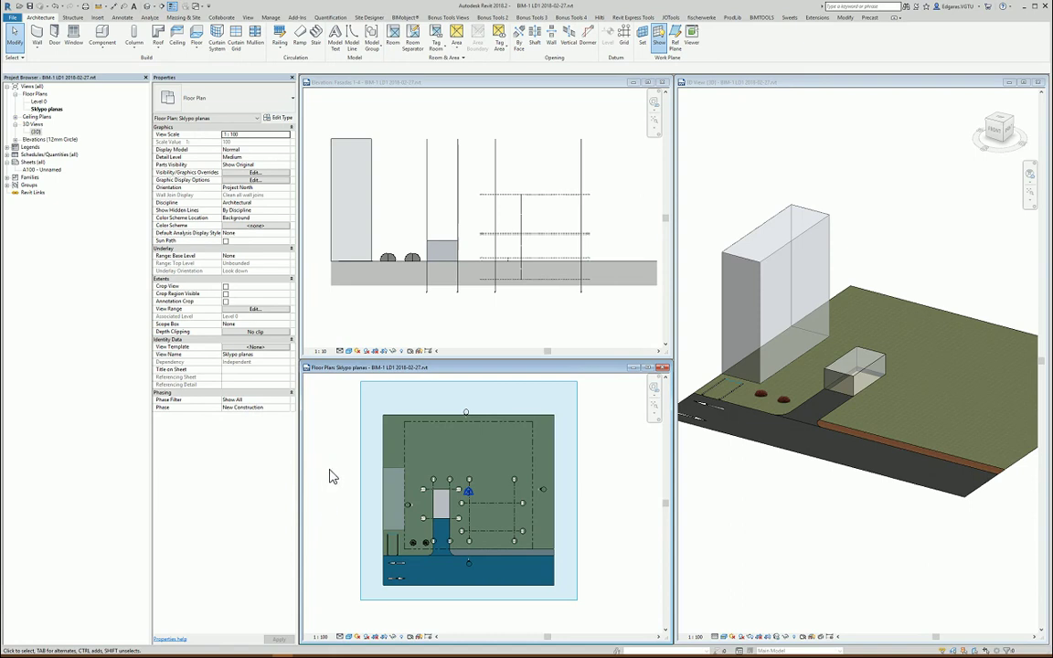
- Select the project base point near grid 1 and review the Manage tab's Position and Coordinates menus
scroll(468, 489, up, 5)
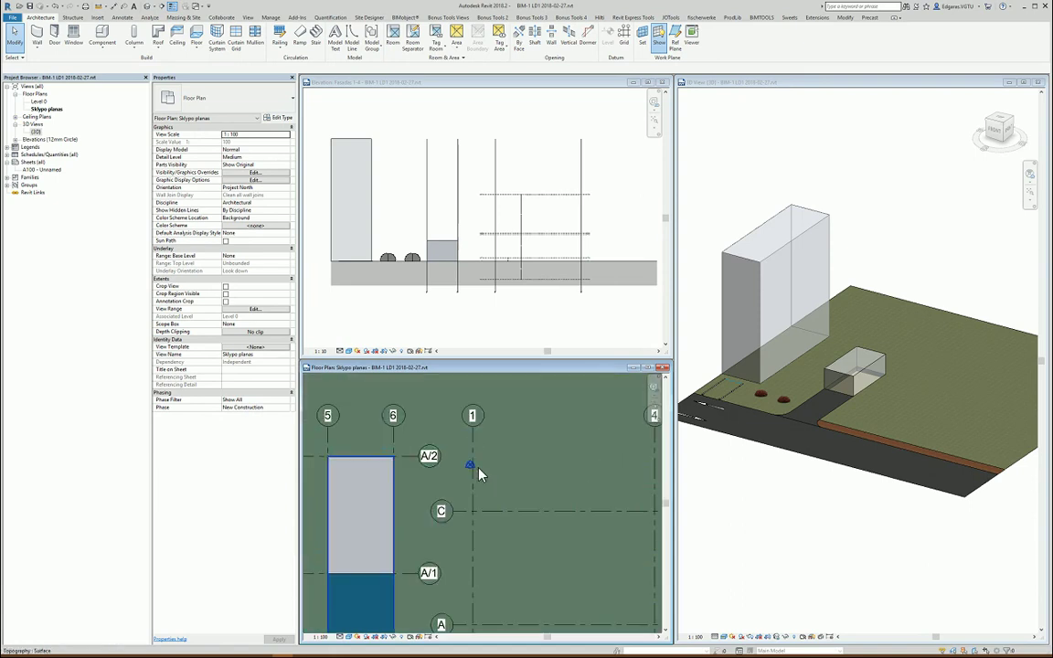
click(472, 472)
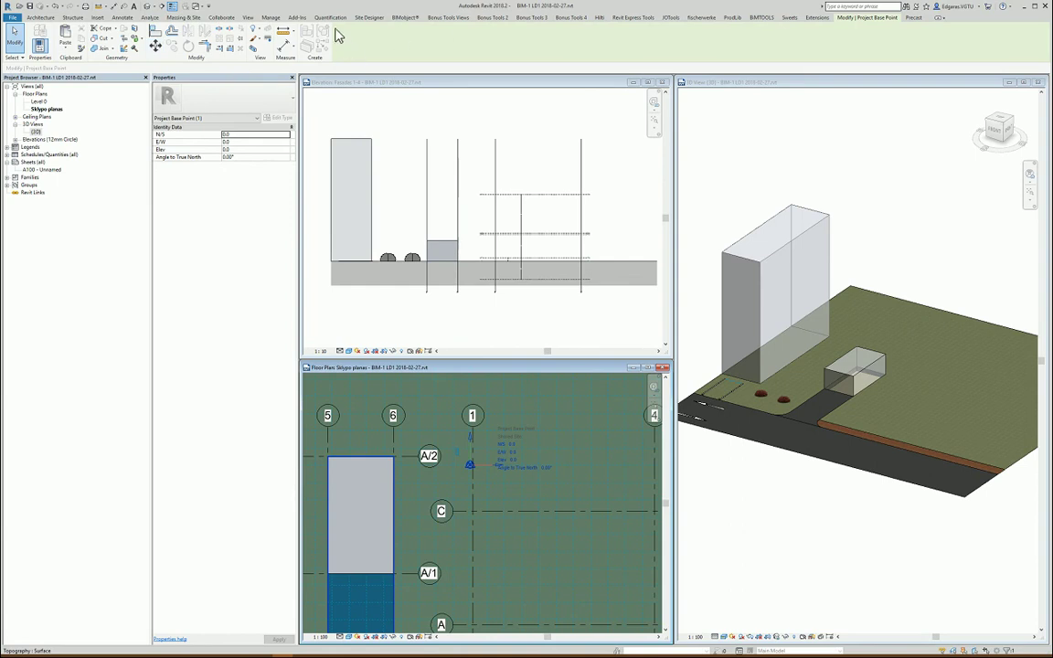
click(271, 17)
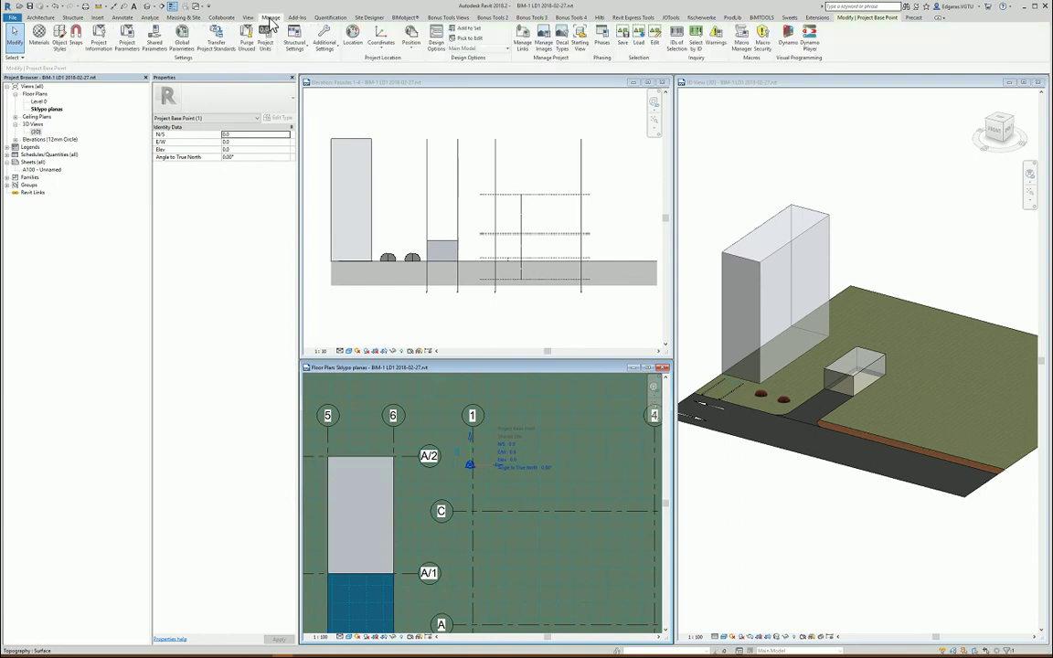
click(411, 44)
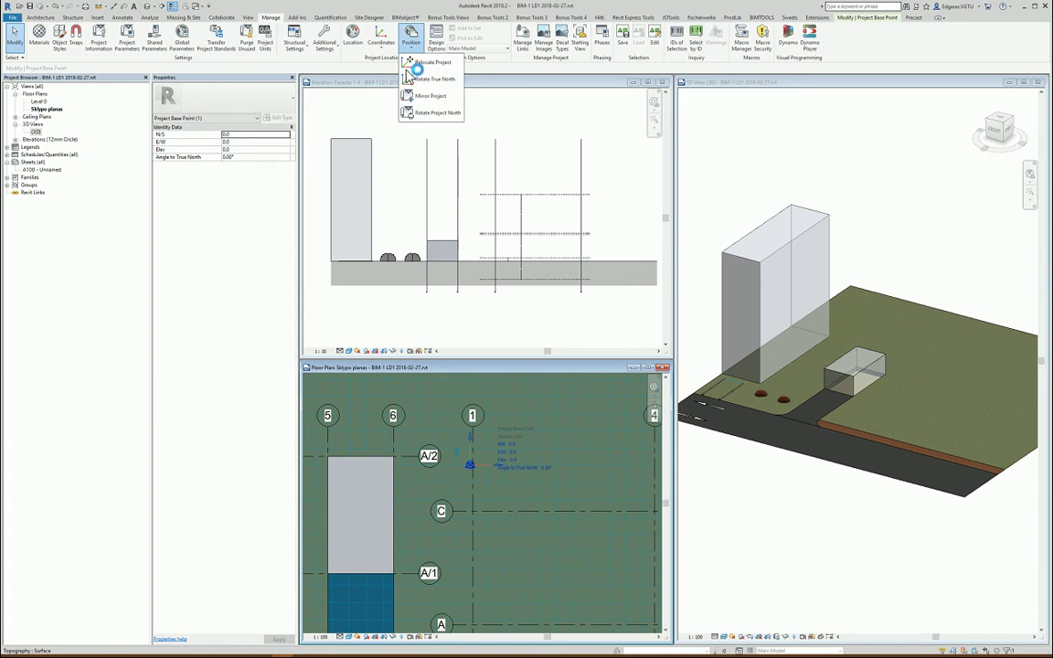
click(381, 41)
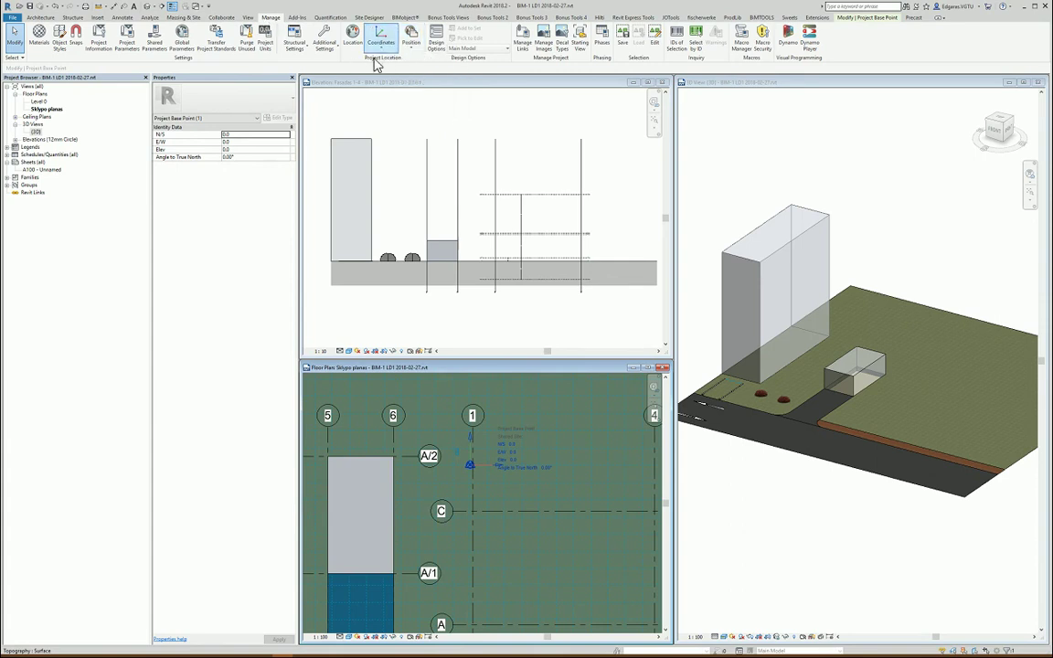
click(382, 41)
click(391, 102)
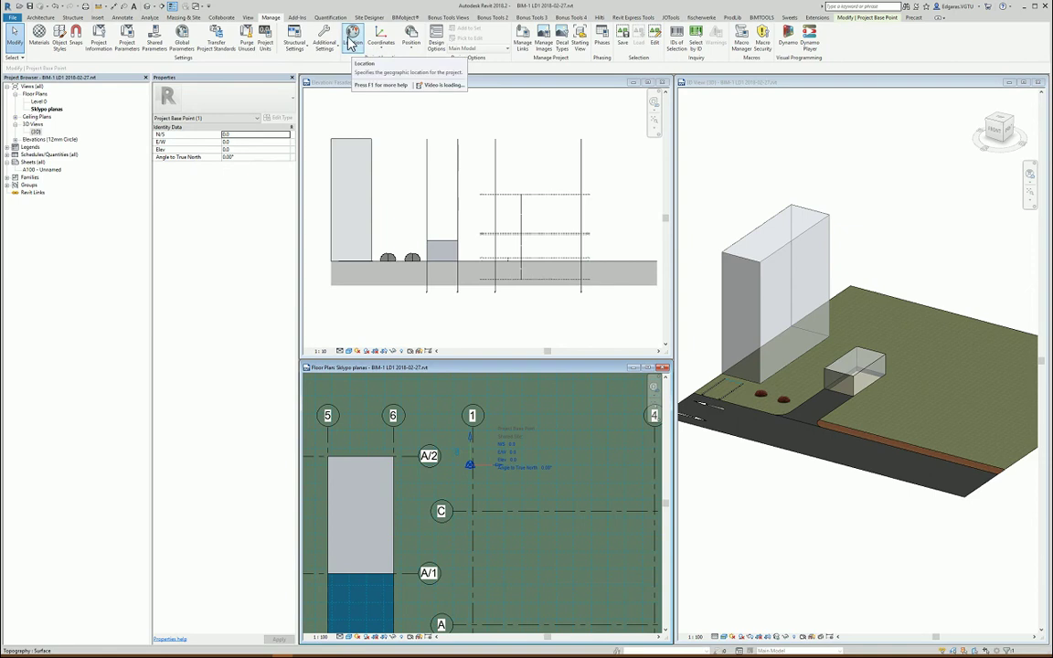
- Open the Location dialog, glance at the Site tab, and enlarge it to the full map
click(352, 44)
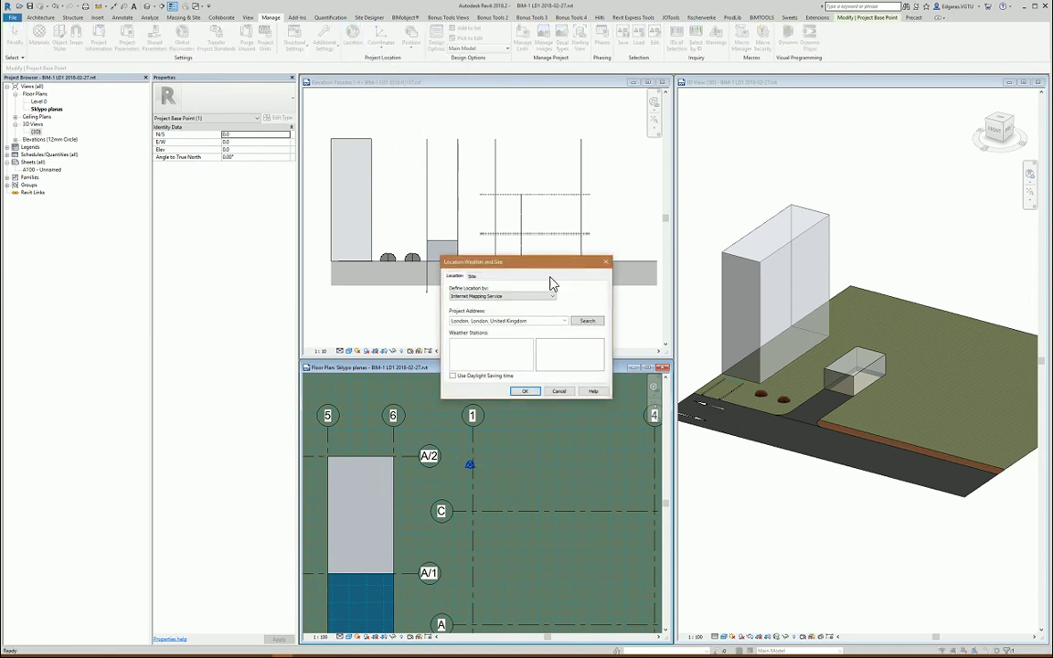
click(471, 276)
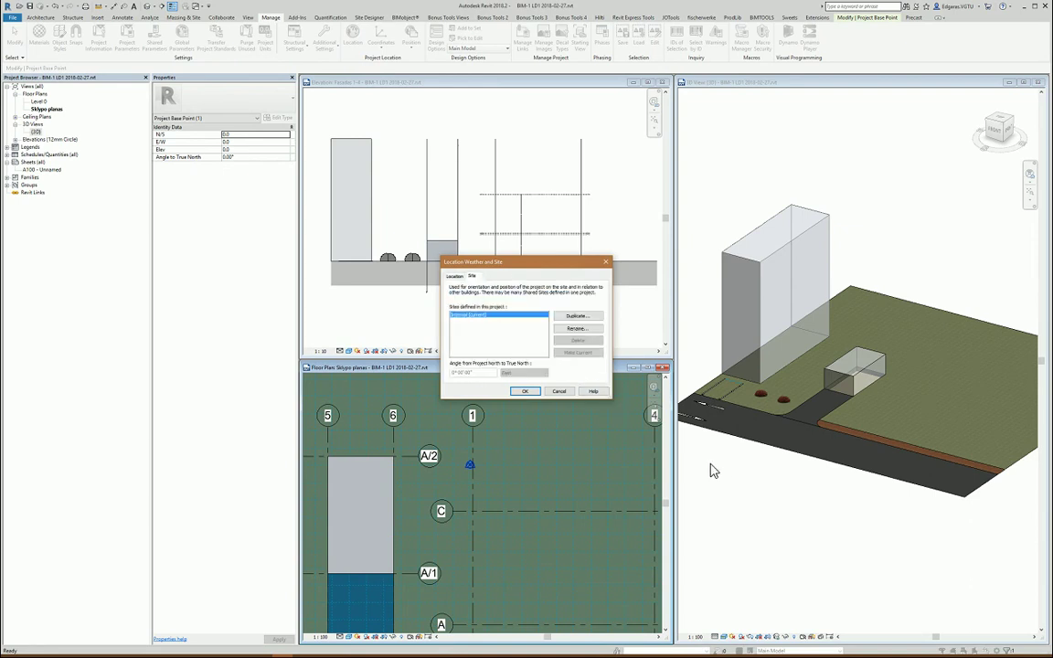
click(454, 276)
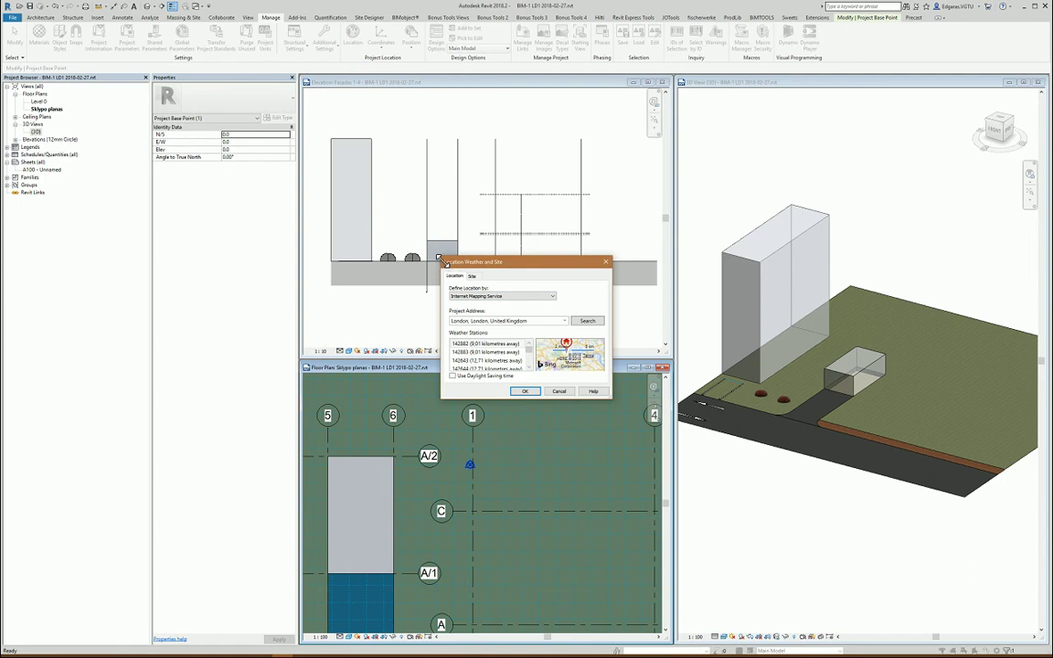
drag(441, 262, 144, 83)
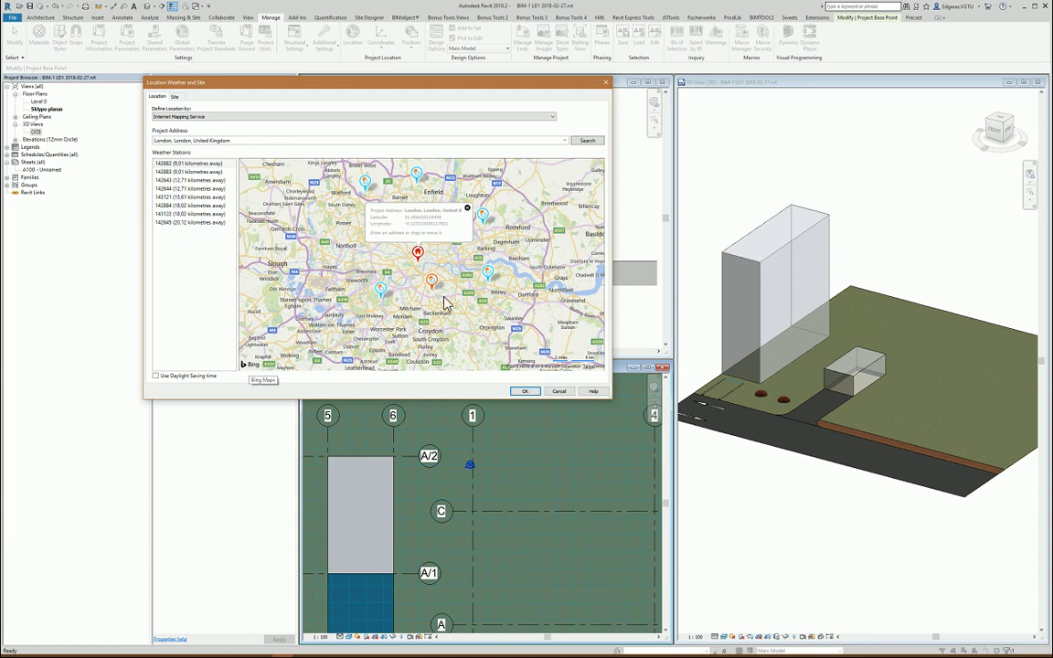
click(370, 272)
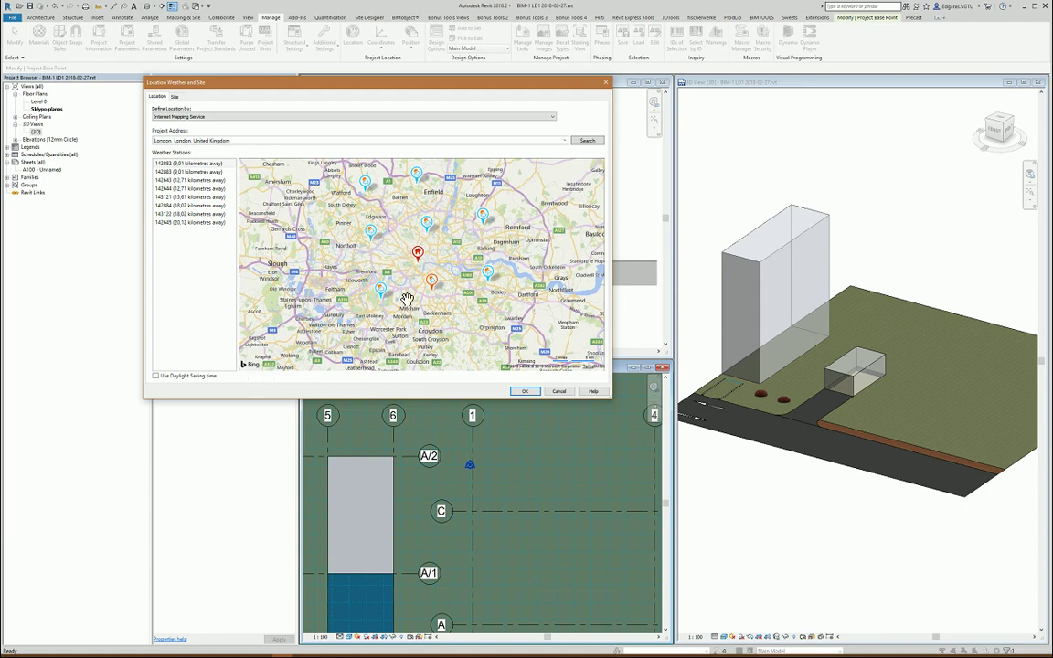
drag(407, 300, 396, 300)
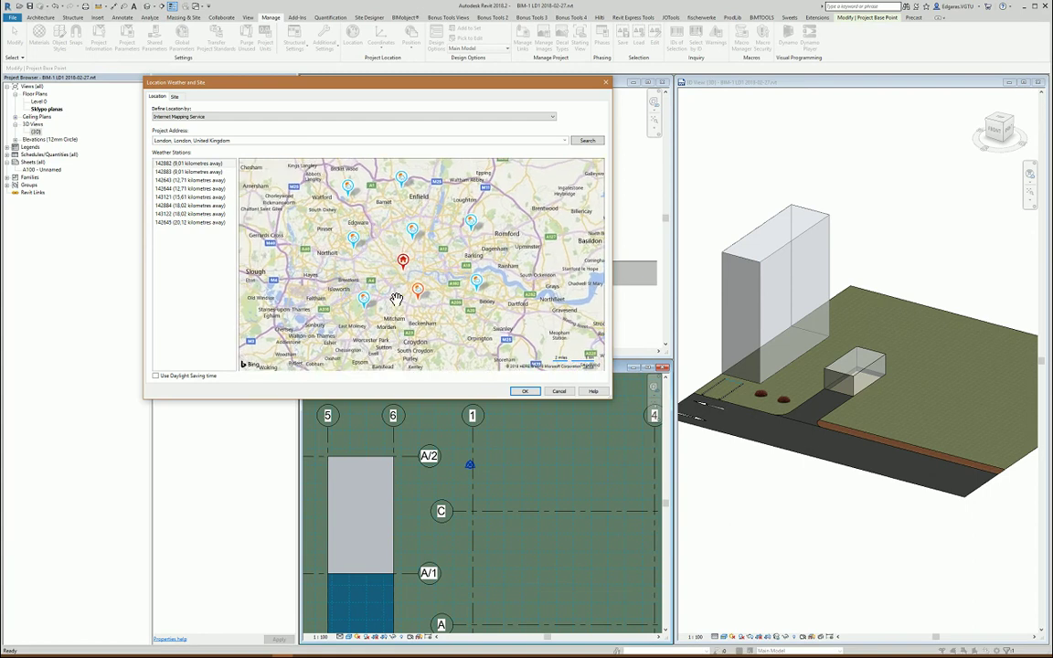
- Replace the London project address with 'Vilnius, Lithuania' and search for it
scroll(396, 300, up, 2)
scroll(482, 237, up, 2)
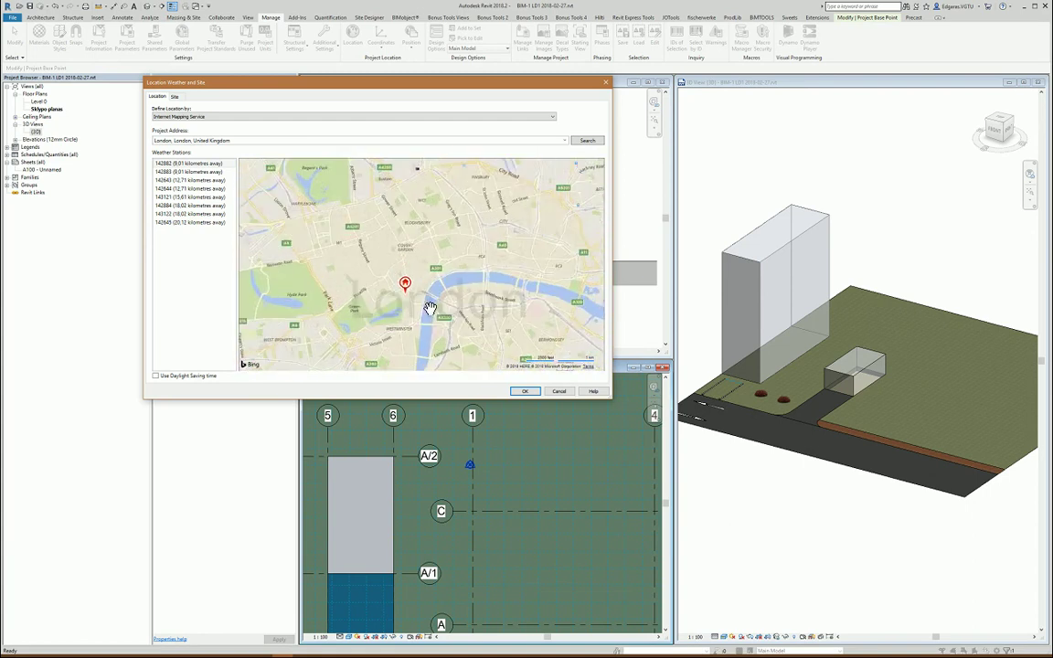
scroll(430, 308, up, 1)
scroll(432, 346, up, 1)
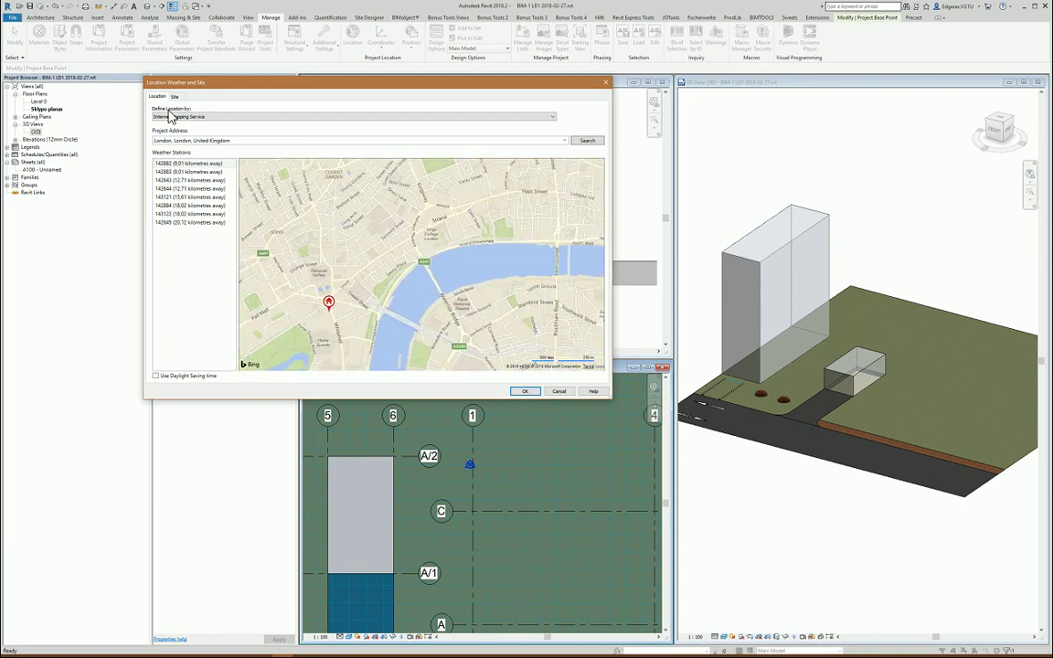
click(254, 143)
text(Vilnius, Lithuania)
click(585, 141)
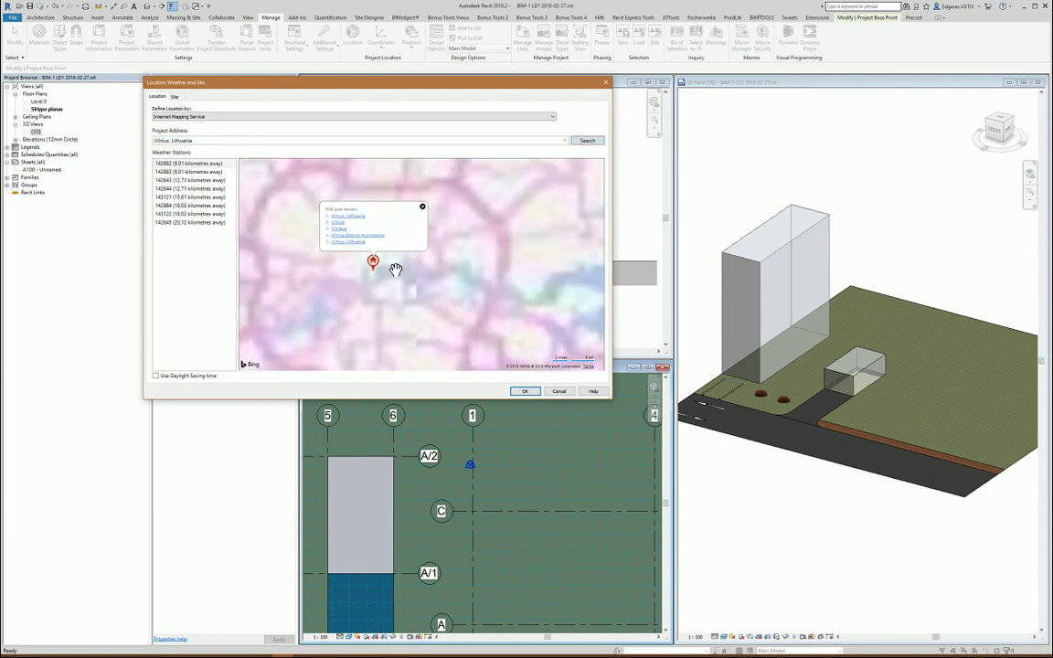
- Search 'Vilnius, Lithuania' again and accept it from the suggested matches
click(377, 203)
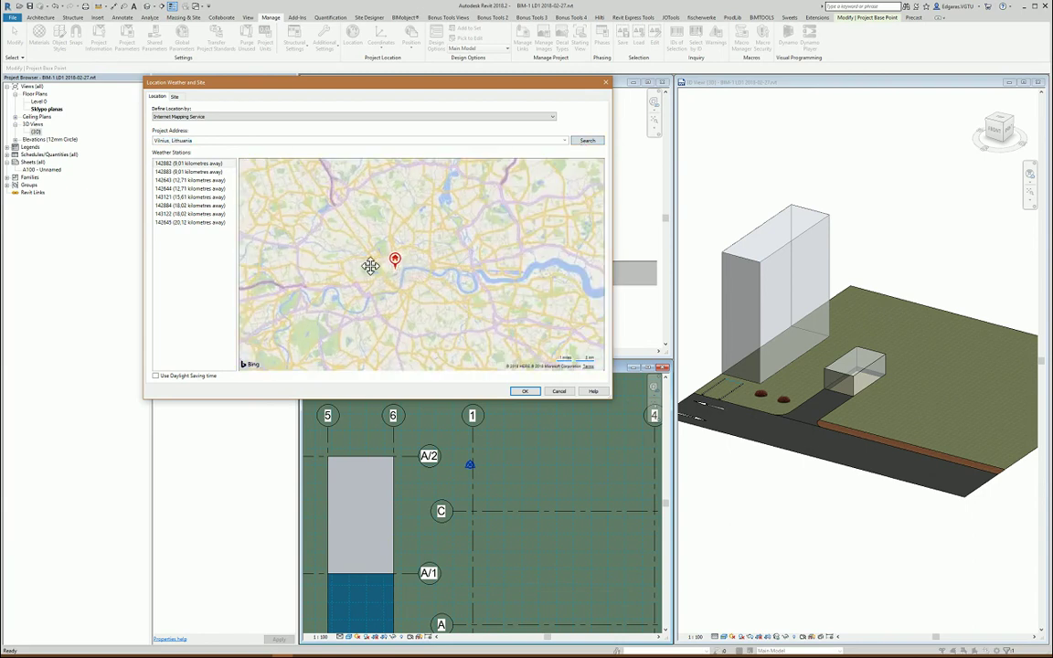
scroll(367, 268, up, 2)
scroll(367, 318, up, 2)
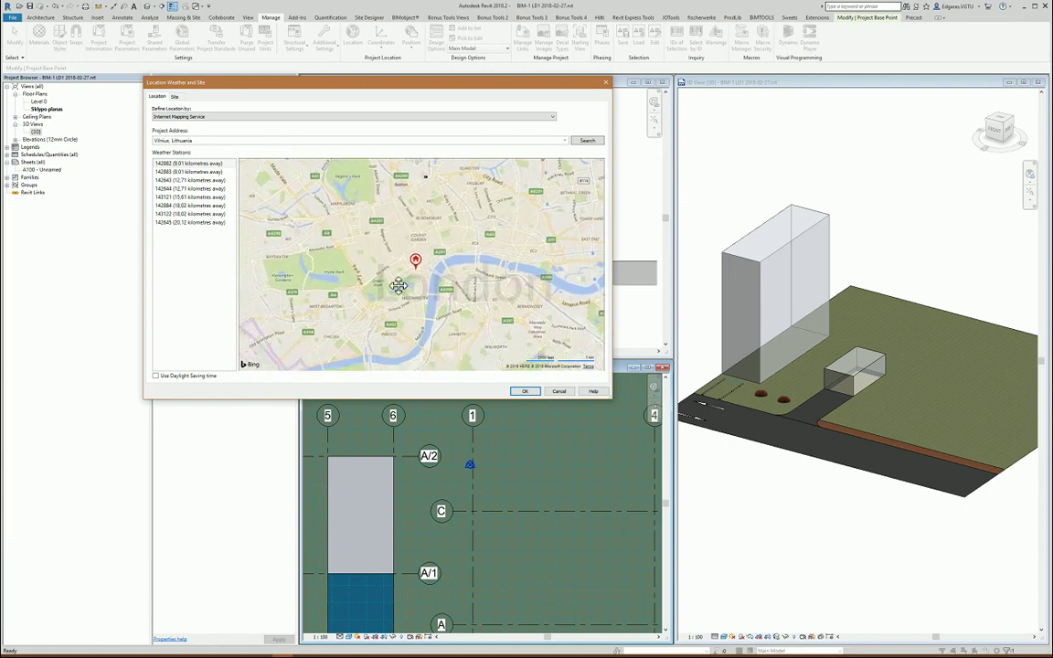
scroll(403, 283, up, 1)
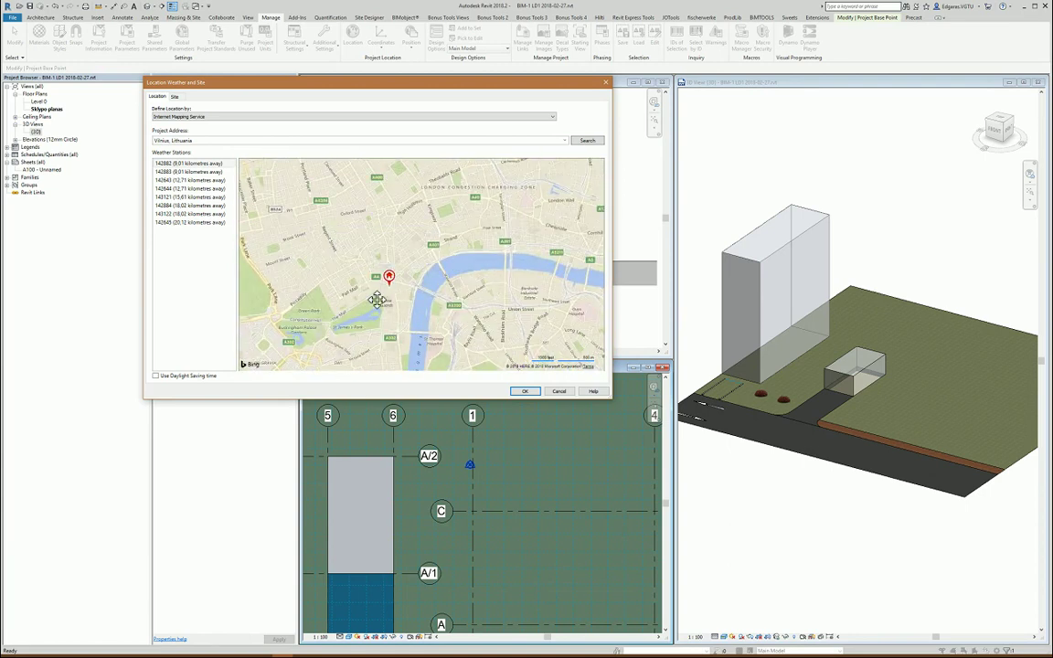
drag(389, 275, 394, 242)
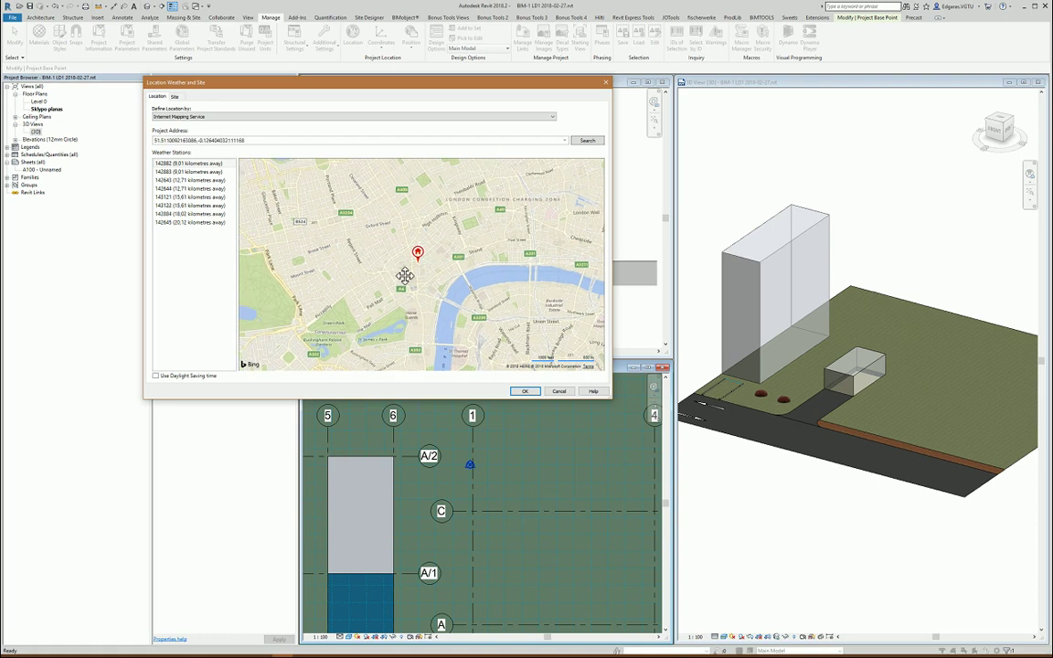
click(284, 141)
text(Vilnius, Lithuania)
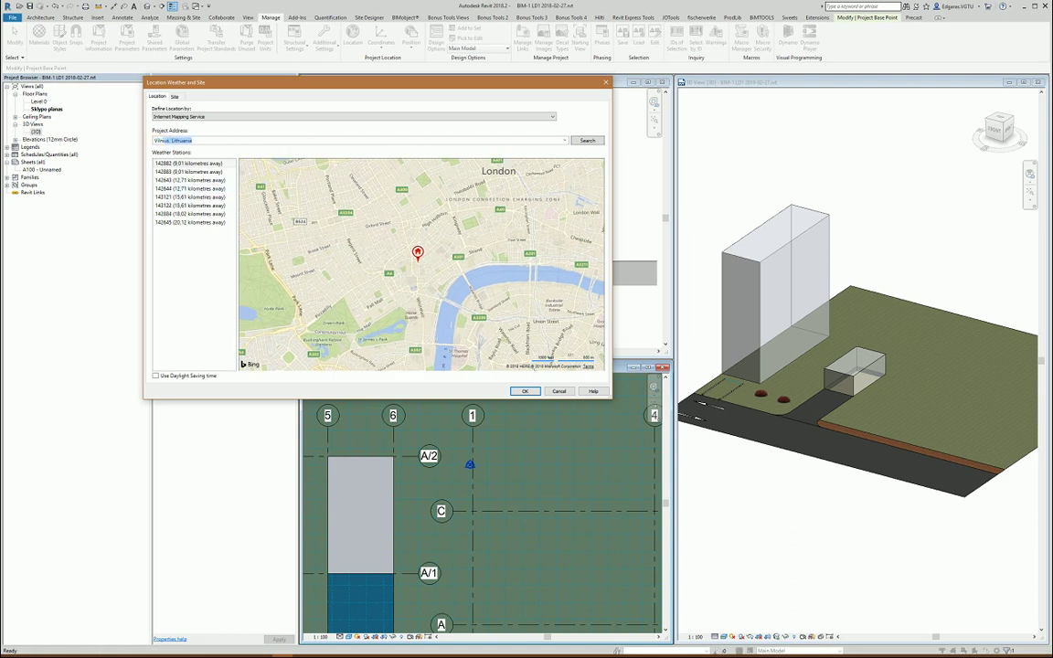
click(587, 140)
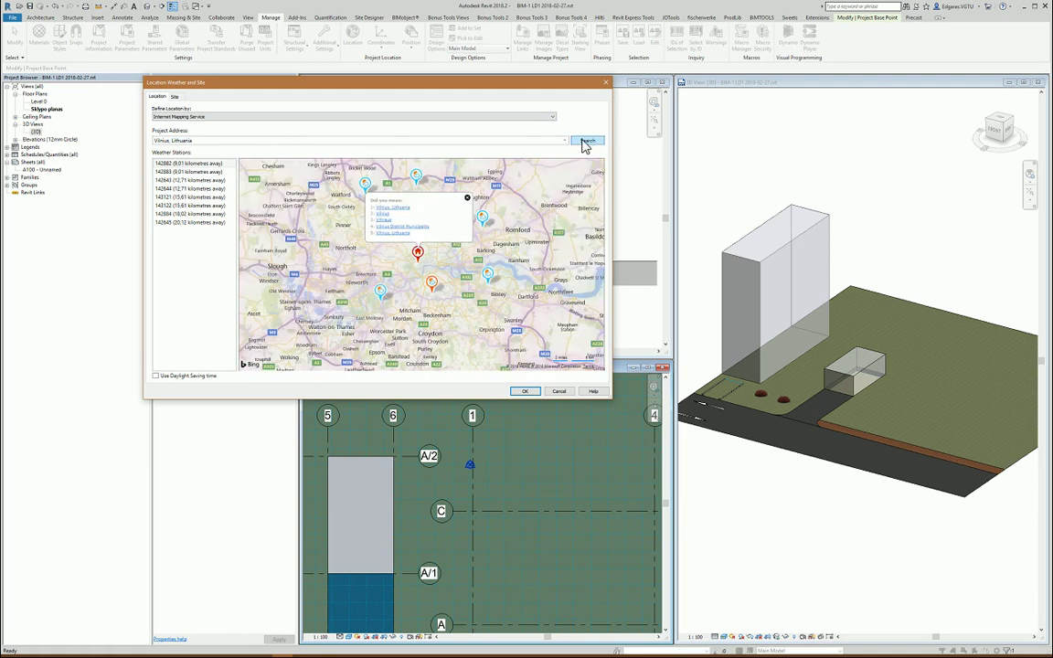
click(393, 207)
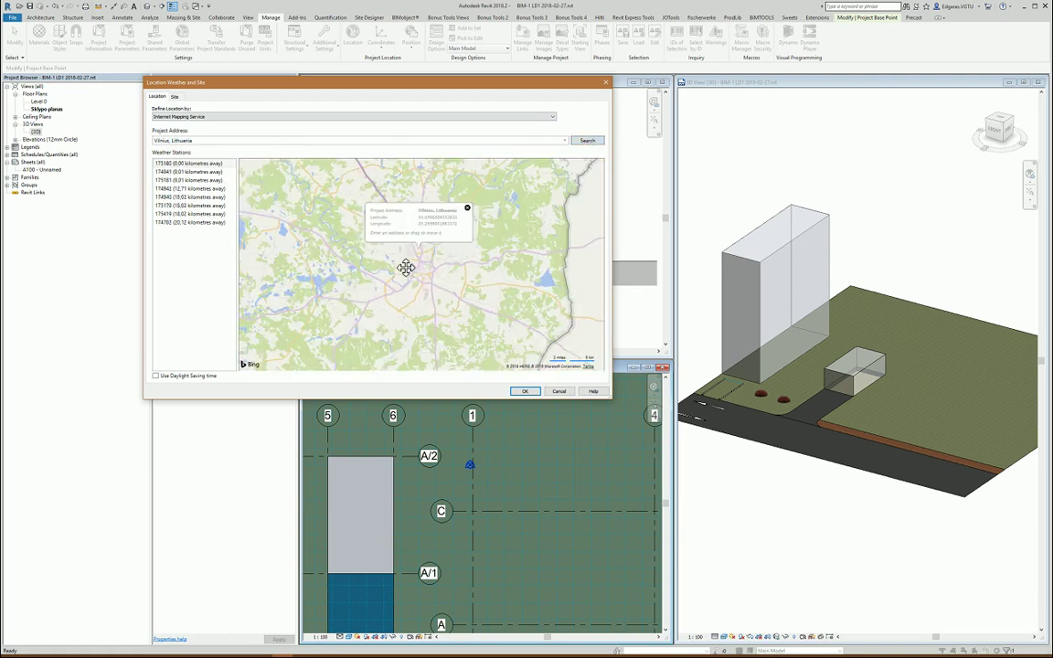
- Zoom and pan the map to centre the Vilnius location pin
scroll(416, 261, up, 2)
scroll(416, 256, up, 2)
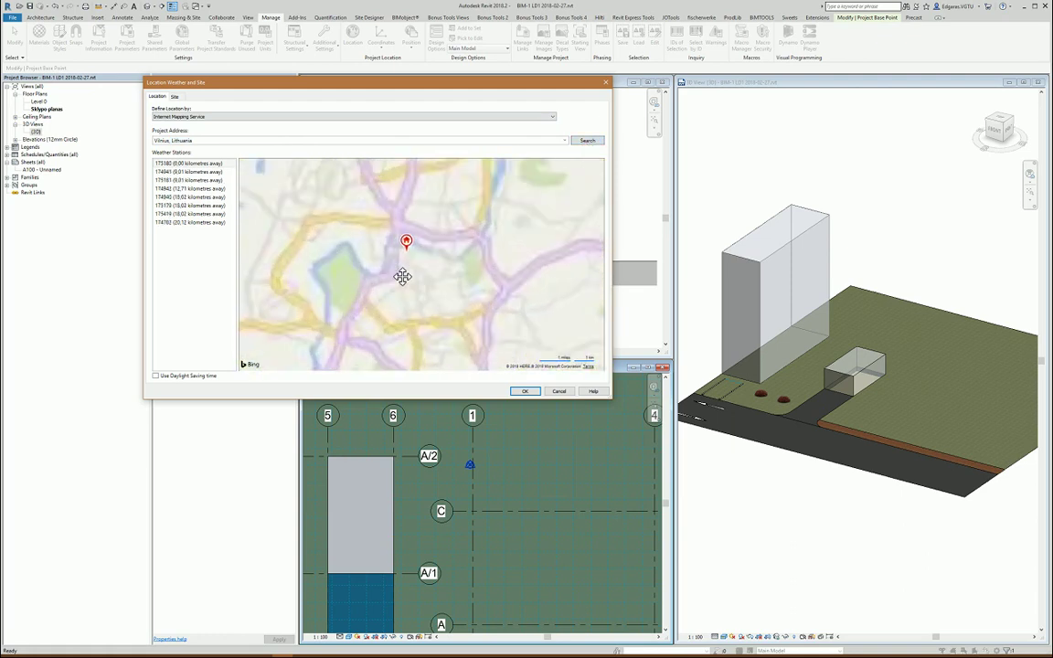
scroll(418, 251, up, 2)
drag(471, 192, 477, 282)
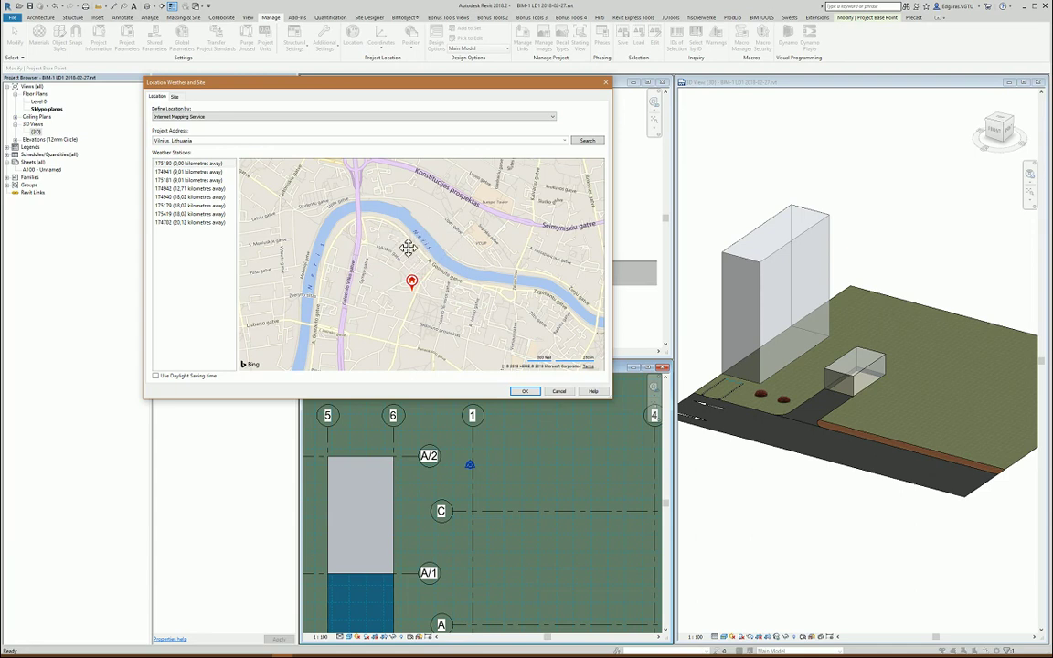
mouse_move(516, 243)
mouse_down()
mouse_move(449, 306)
mouse_move(475, 231)
mouse_up()
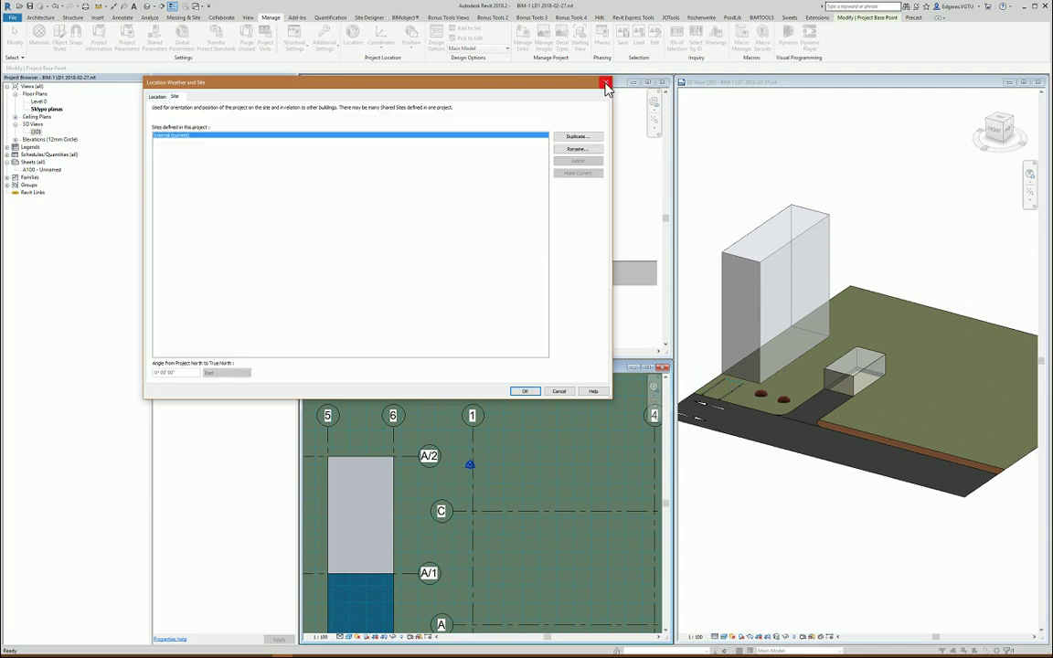
- Close the Location dialog and dismiss the Manage › Position options
click(604, 84)
click(564, 469)
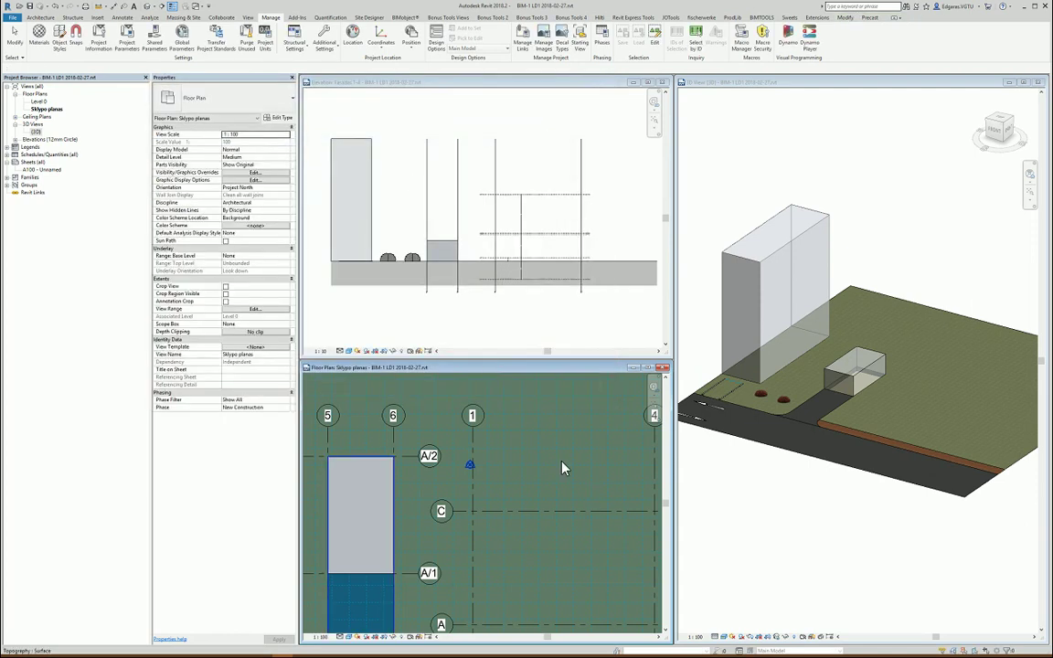
click(412, 42)
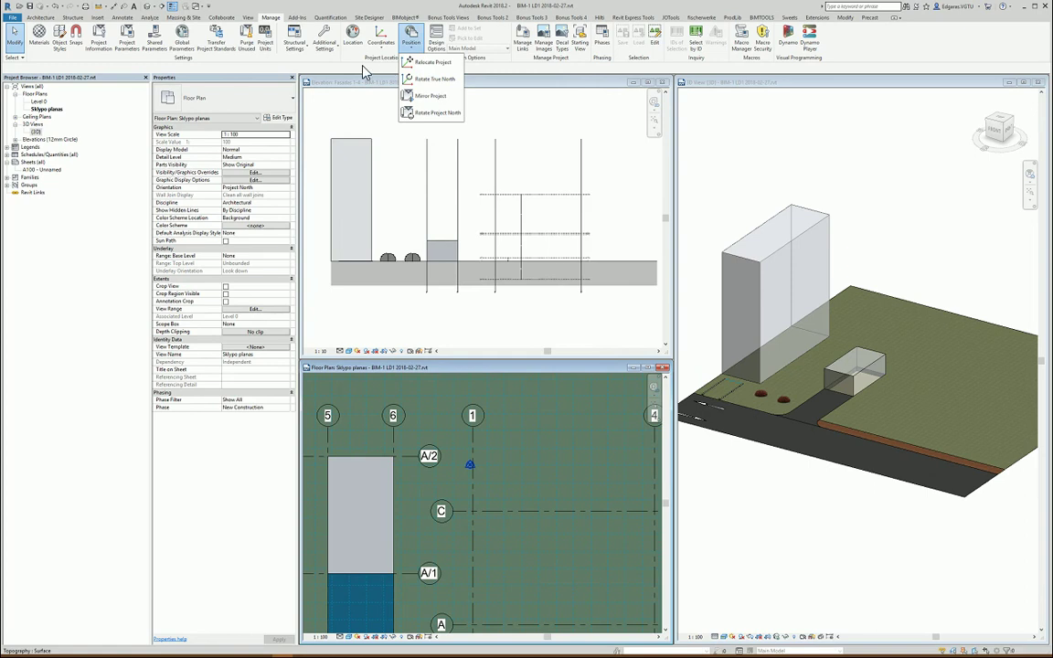
click(492, 480)
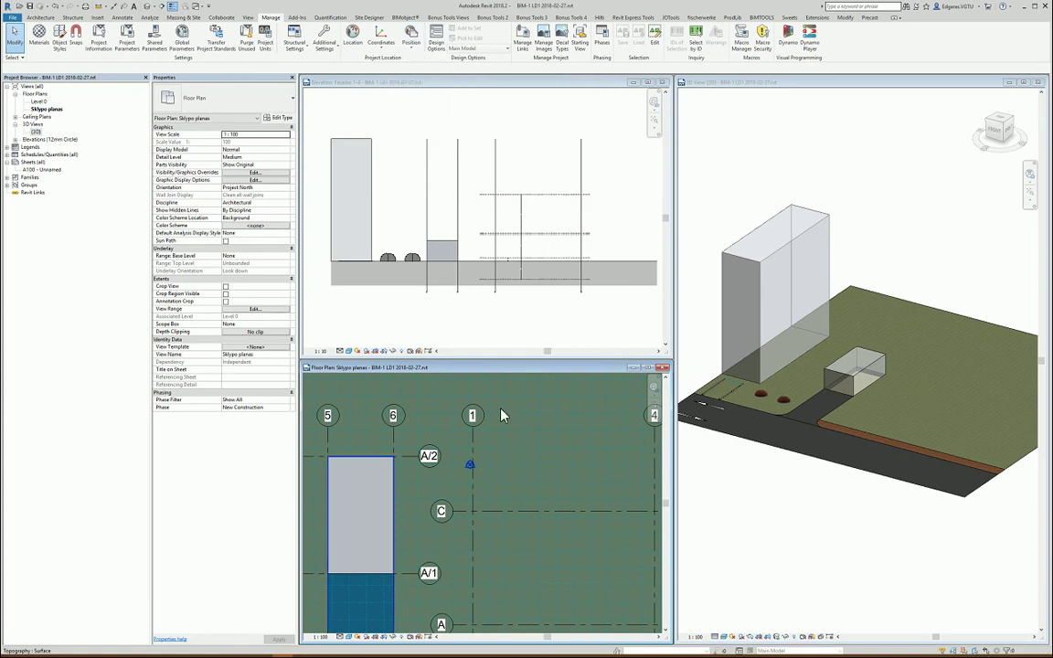
scroll(510, 449, down, 2)
scroll(487, 447, up, 2)
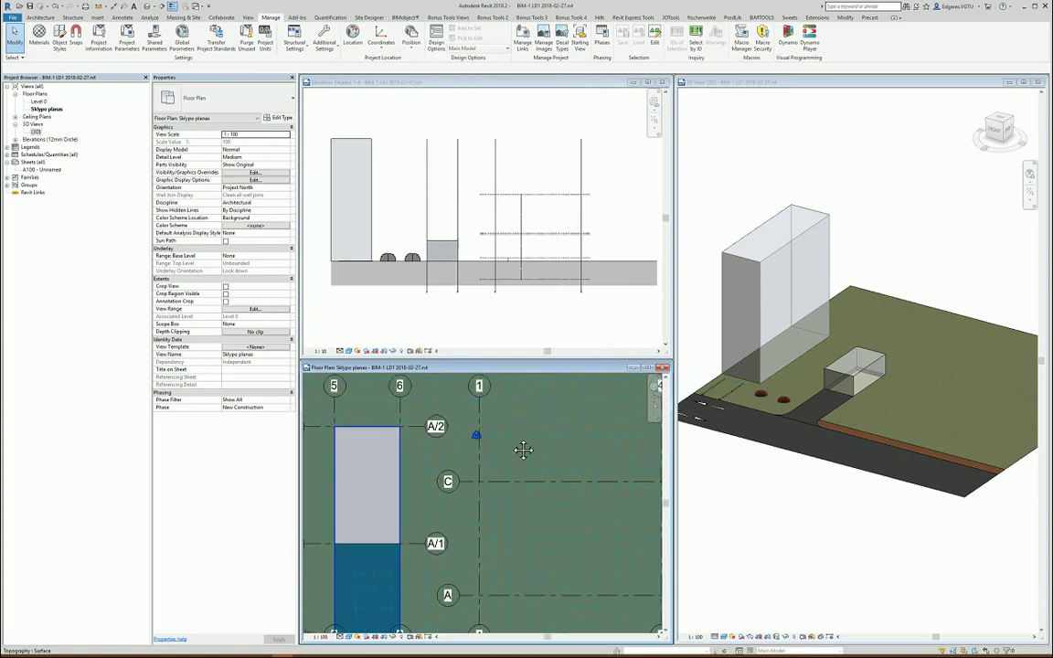
scroll(522, 446, down, 2)
scroll(512, 442, up, 2)
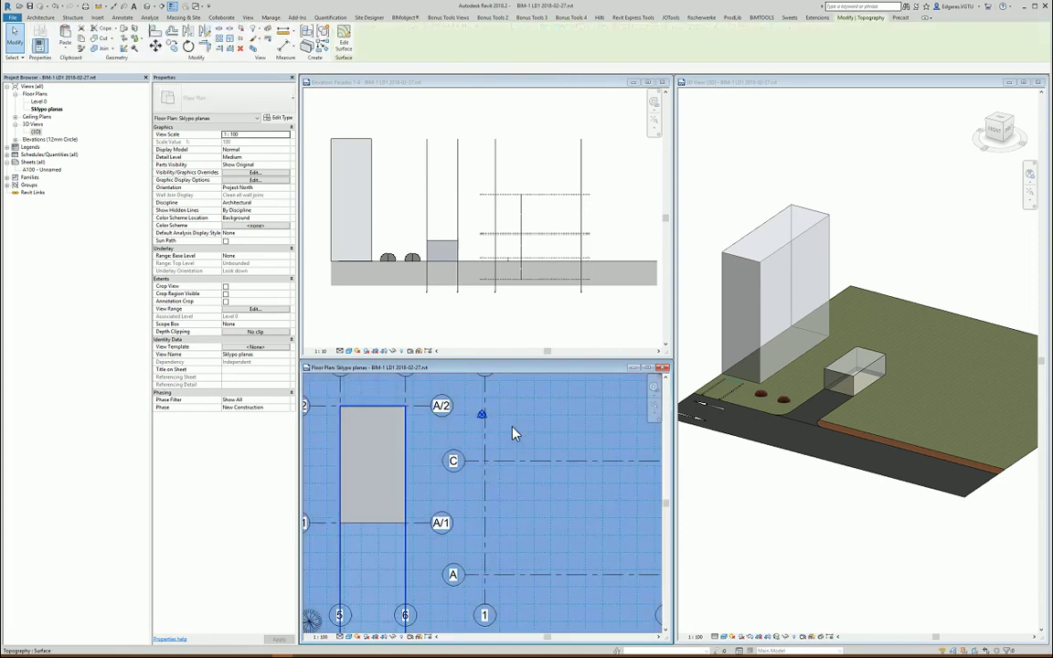
- Select grid lines A and 1 together with the project base point
click(484, 417)
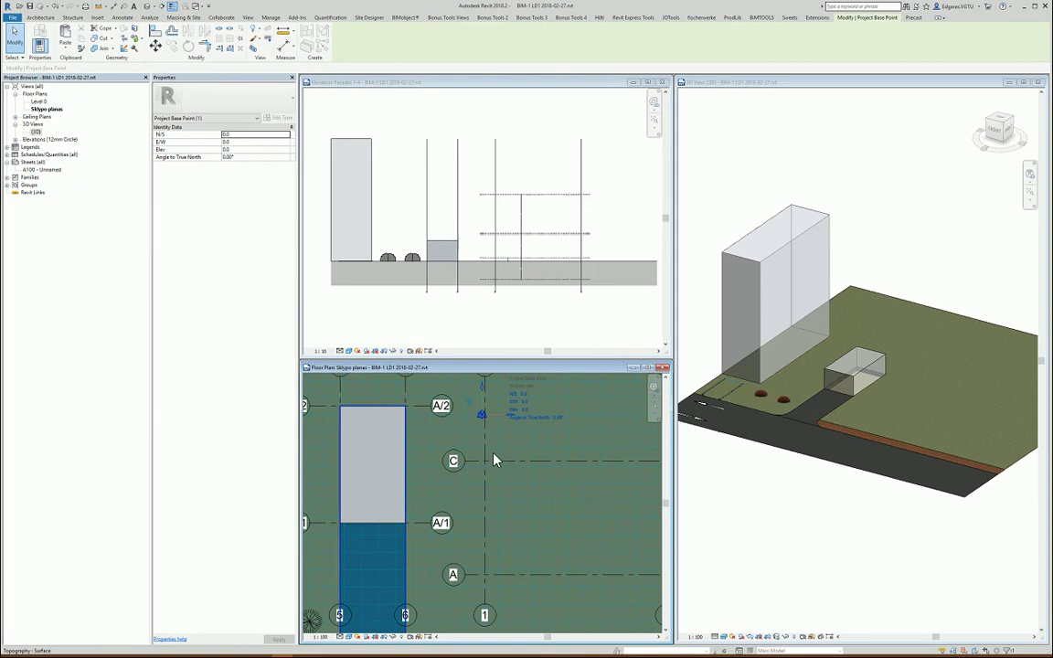
scroll(489, 470, down, 2)
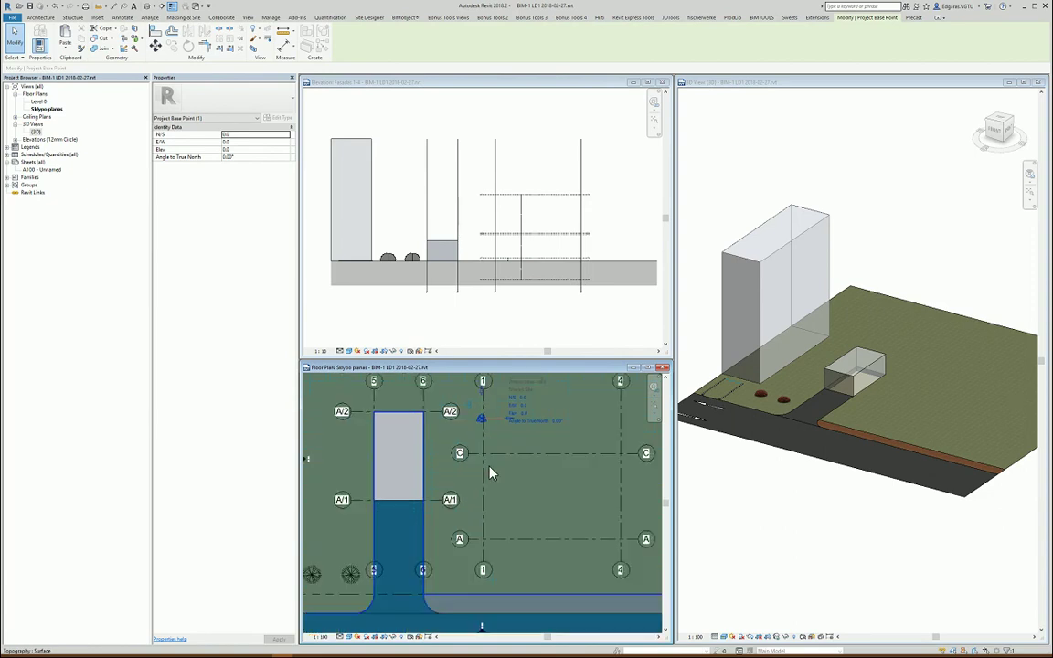
scroll(508, 481, down, 2)
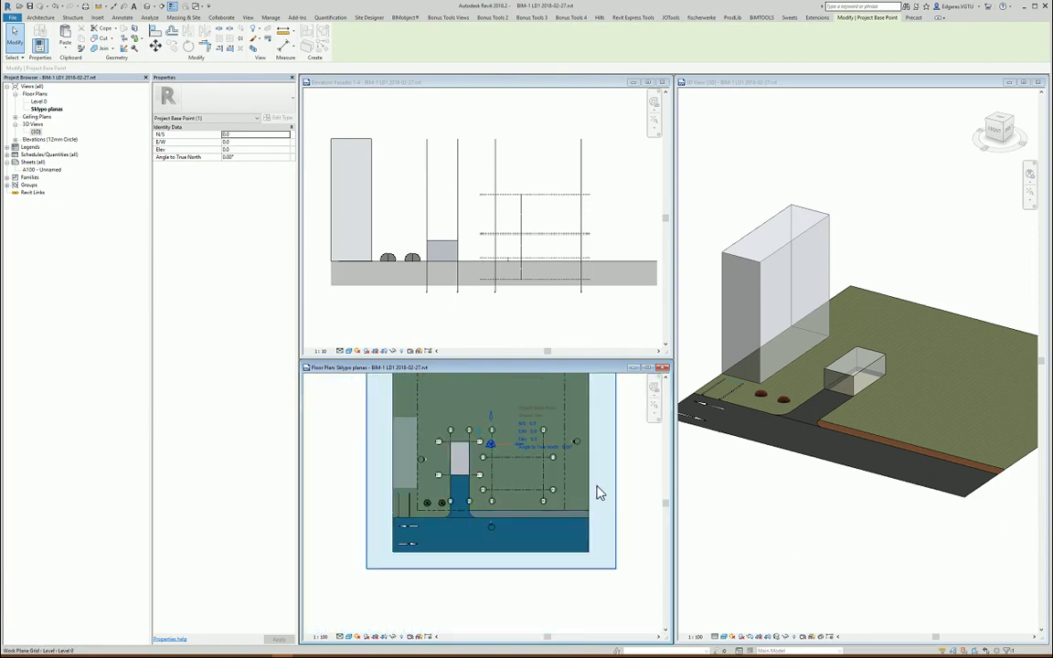
scroll(496, 508, up, 4)
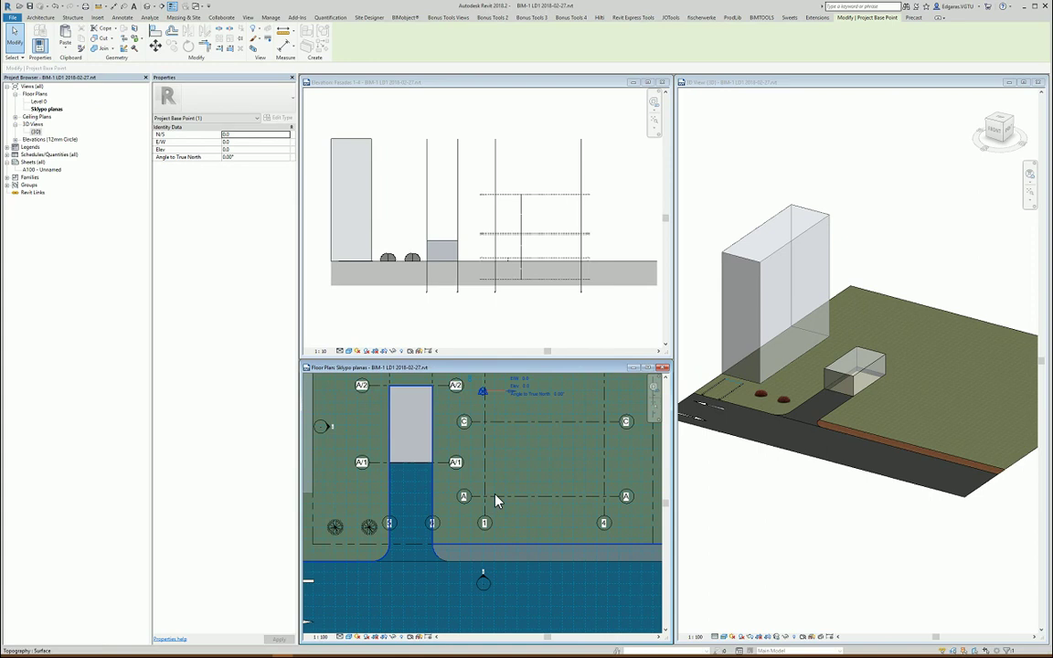
click(485, 495)
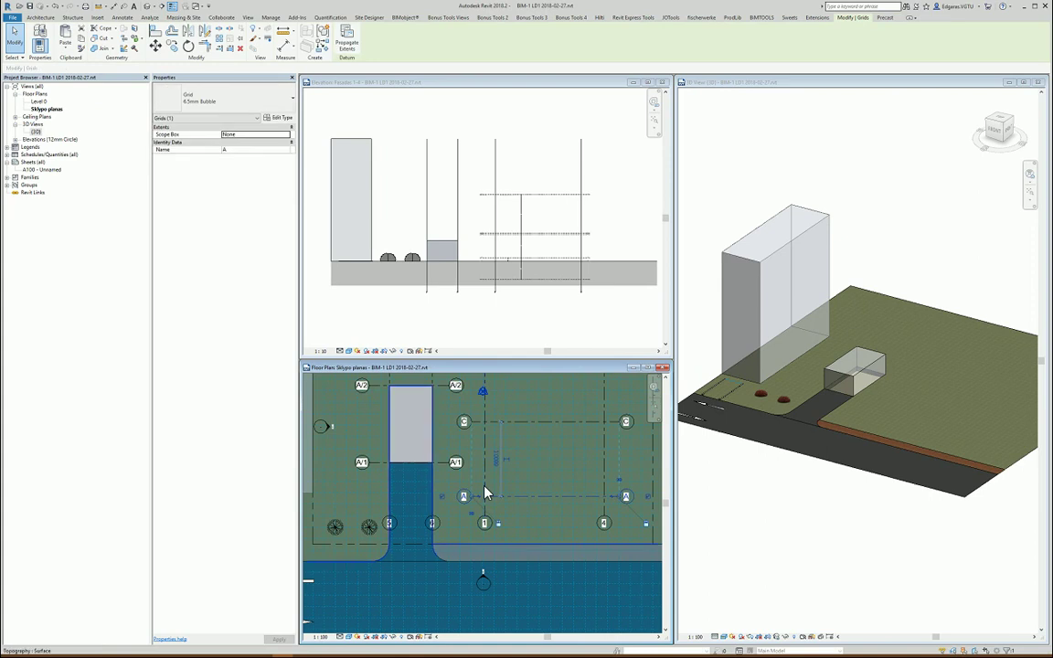
ctrl+click(485, 395)
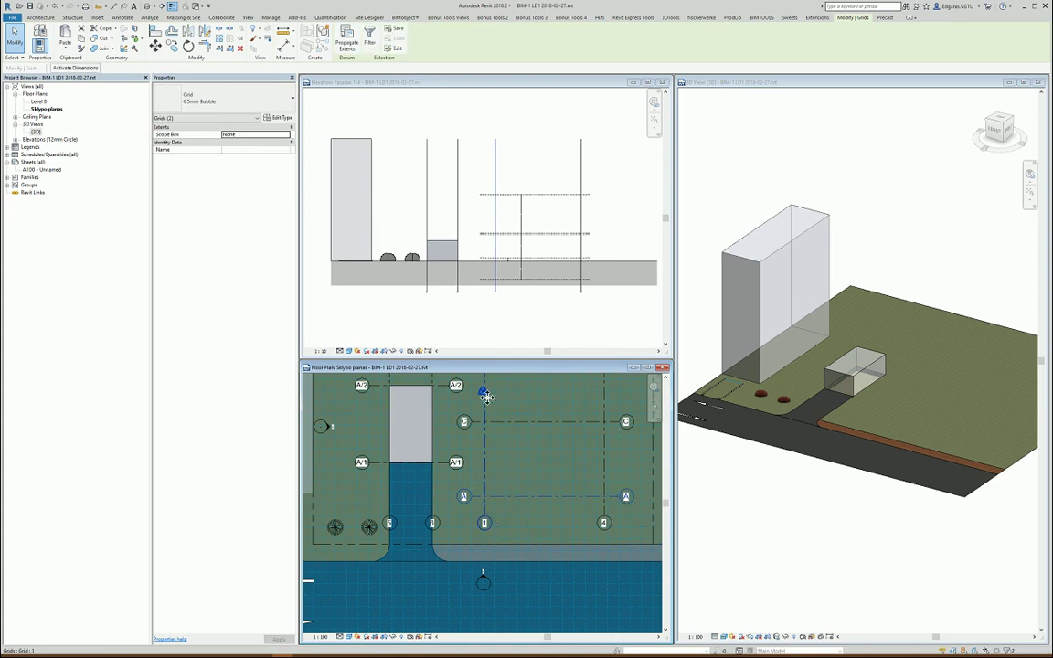
ctrl+click(393, 613)
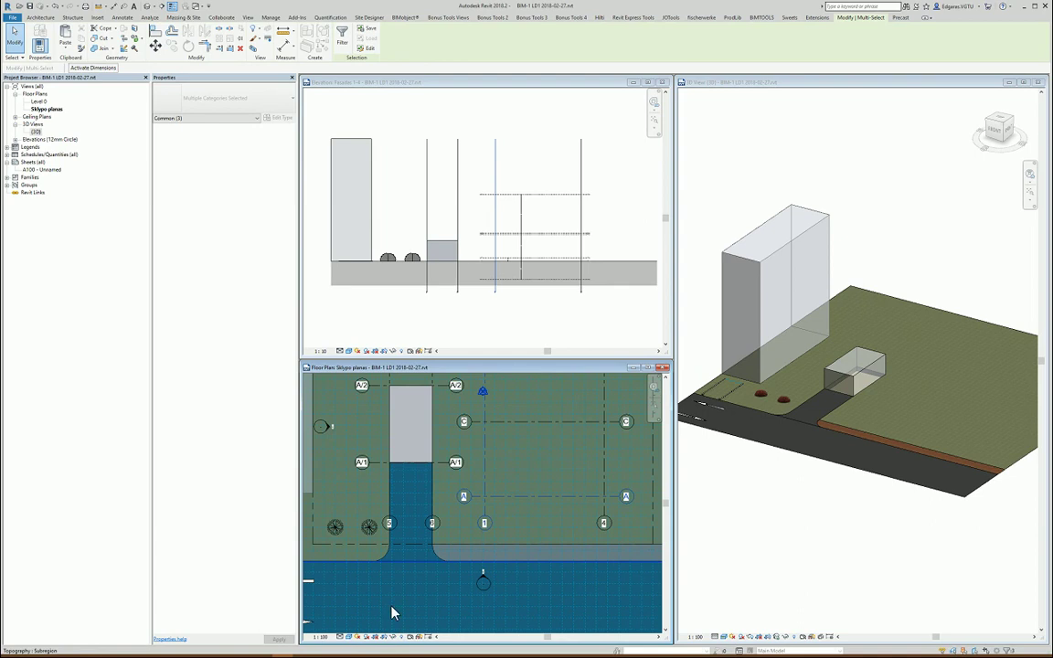
click(385, 638)
- Isolate grids A and 1 with the project base point, then select the point and toggle its clip
click(434, 600)
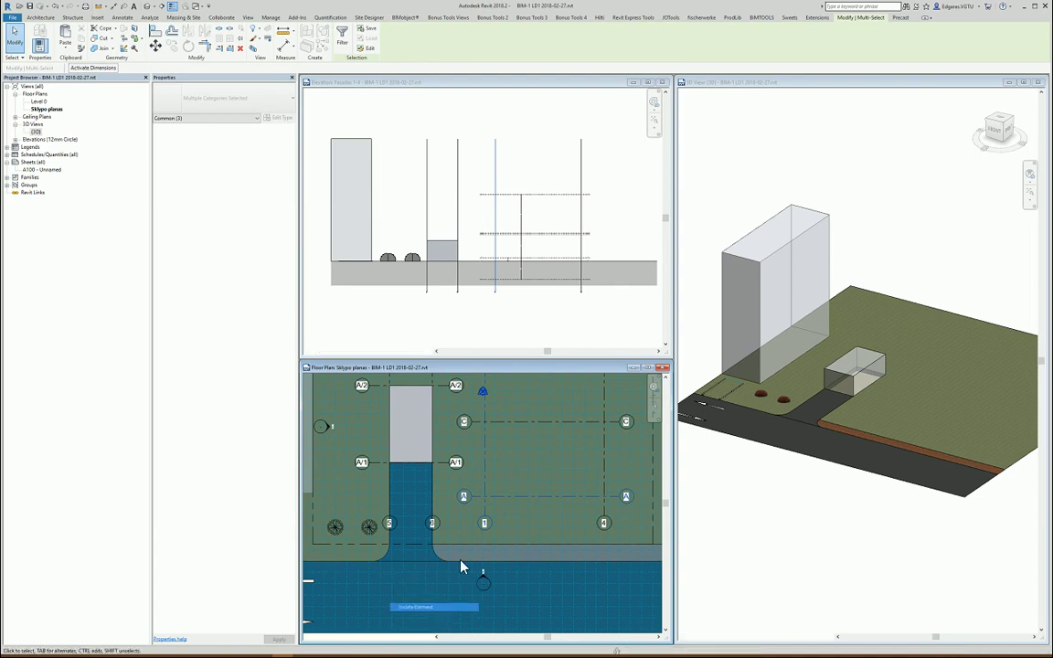
click(549, 557)
scroll(527, 395, up, 1)
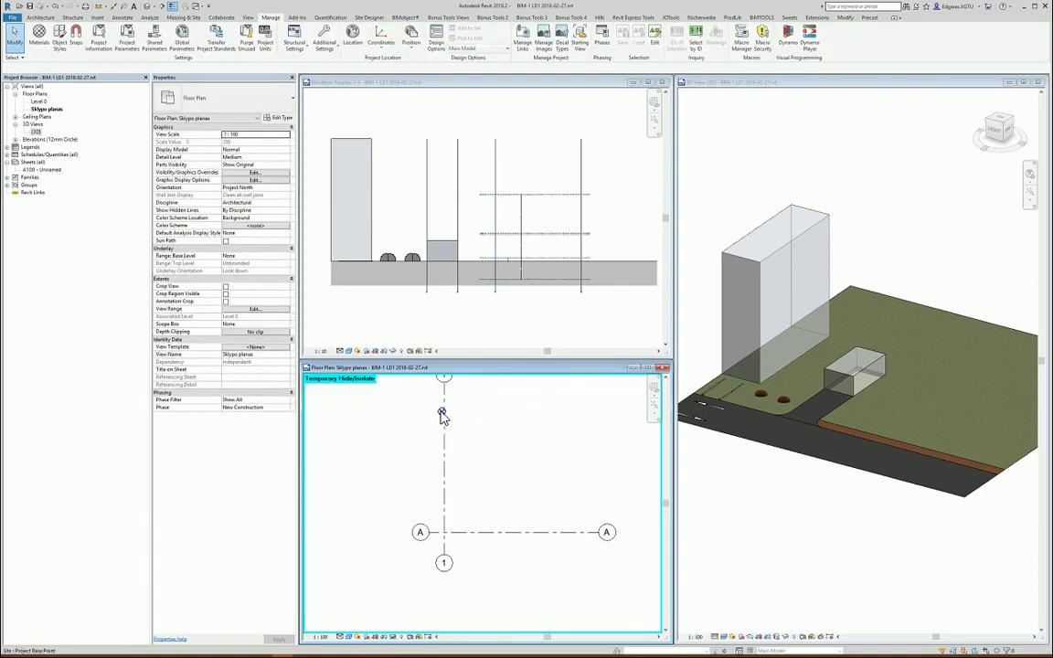
click(440, 412)
drag(440, 413, 442, 431)
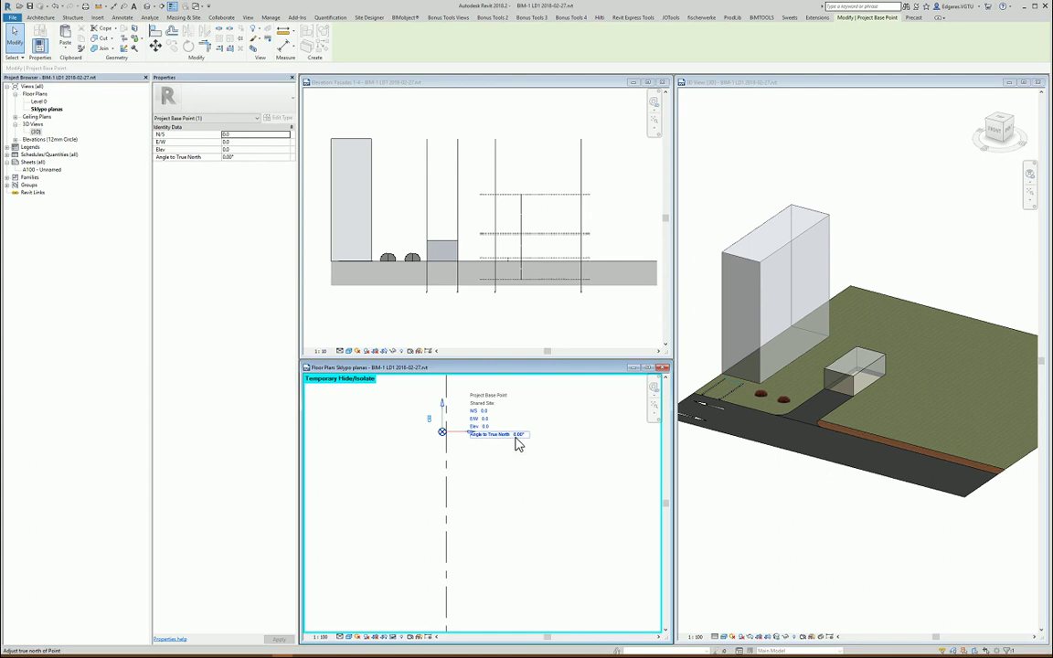
click(429, 421)
click(430, 422)
scroll(462, 448, down, 2)
scroll(462, 448, down, 2)
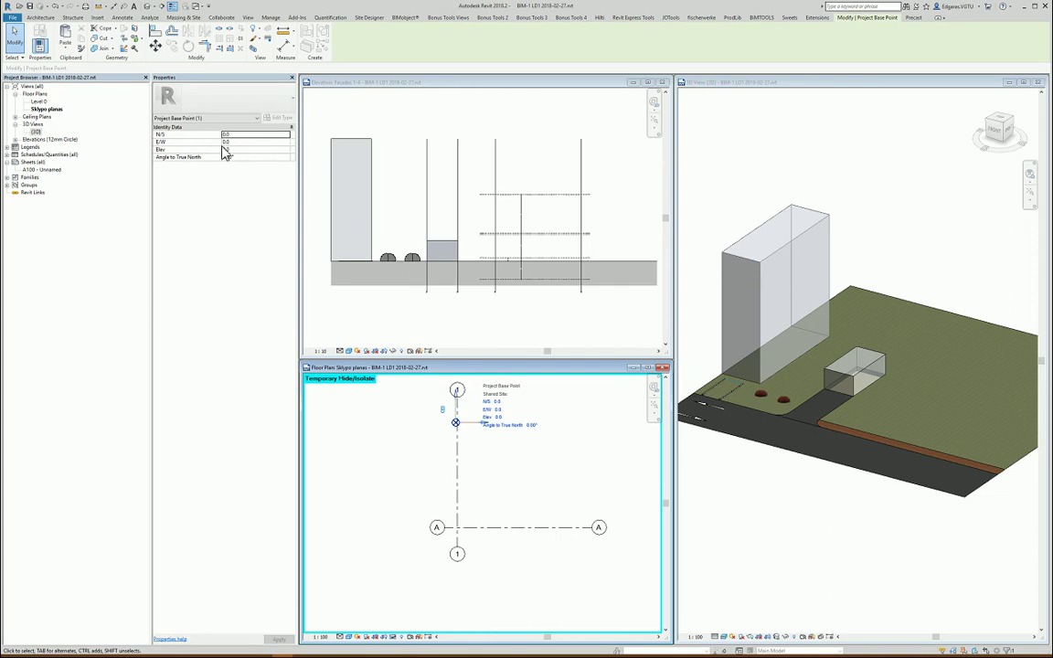
click(155, 44)
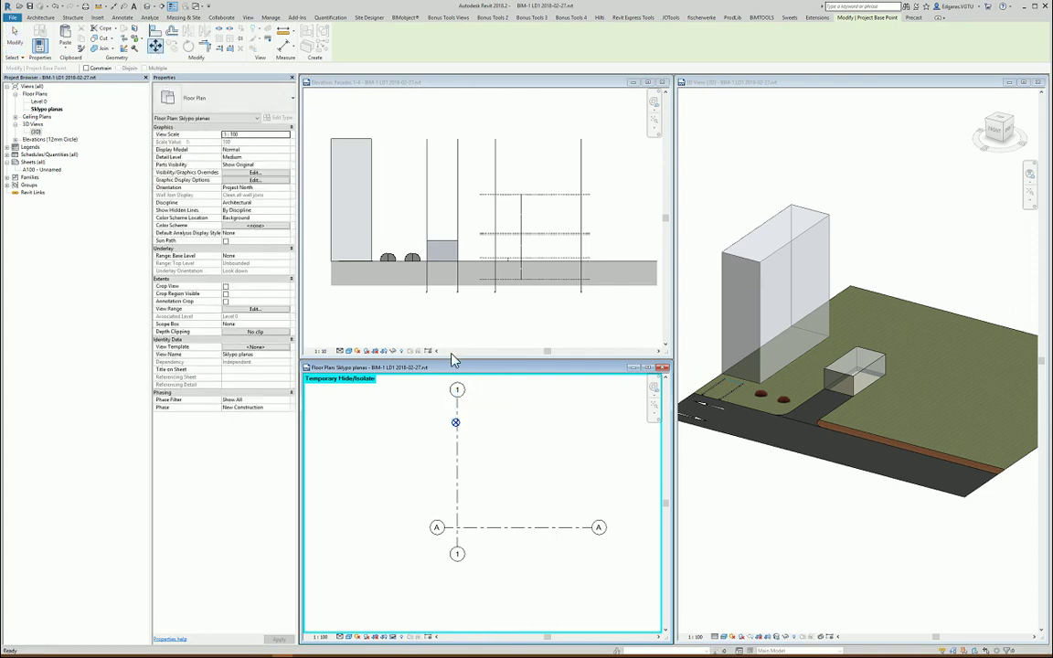
key(Escape)
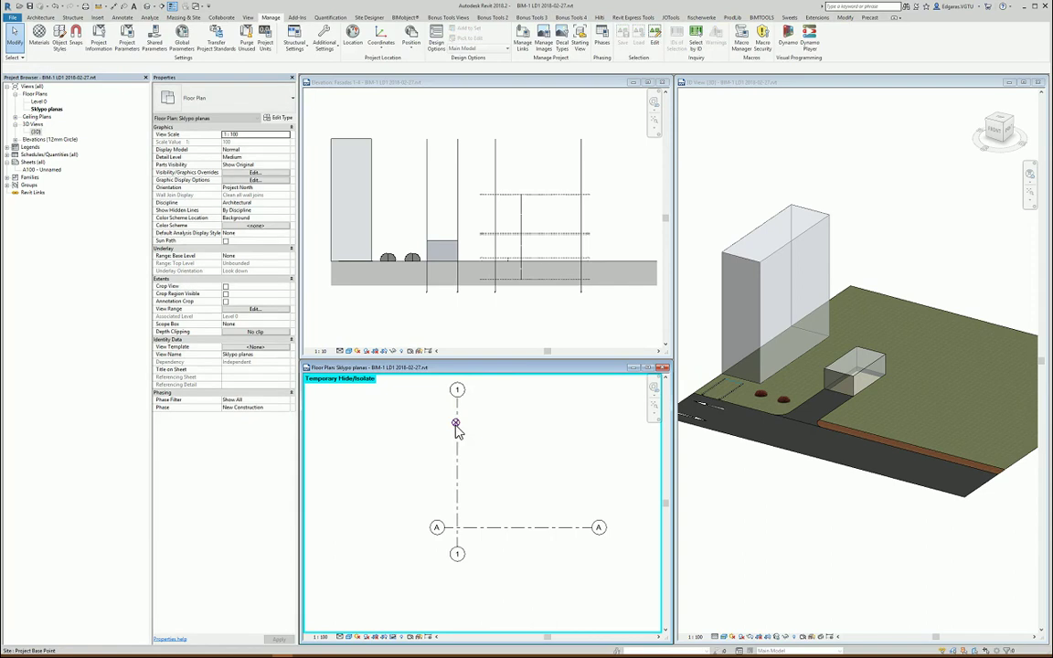
click(455, 423)
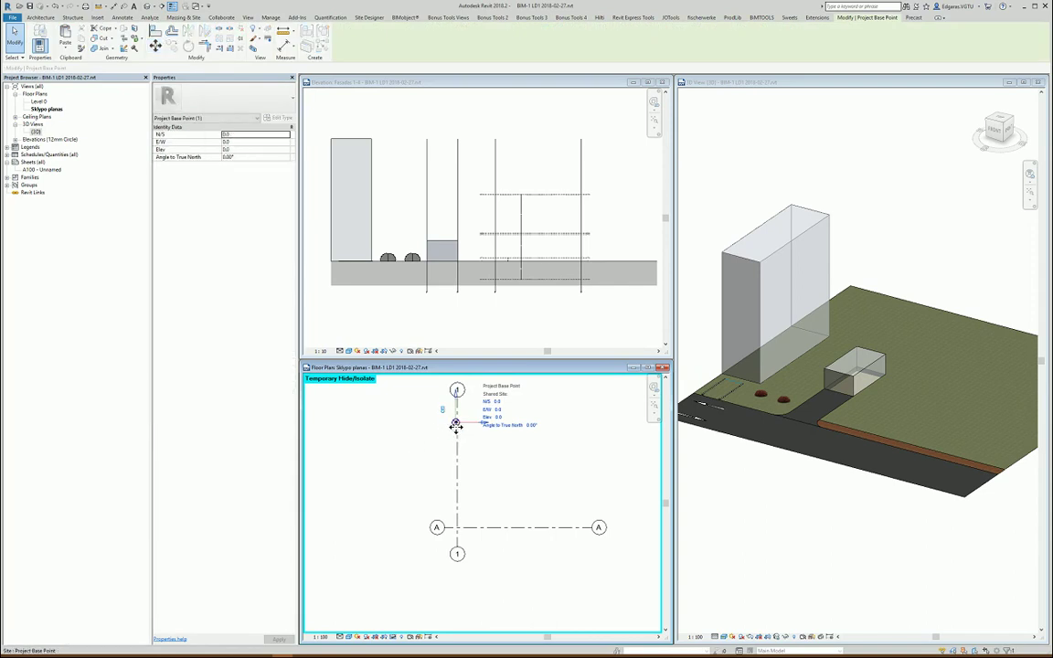
drag(454, 424, 391, 483)
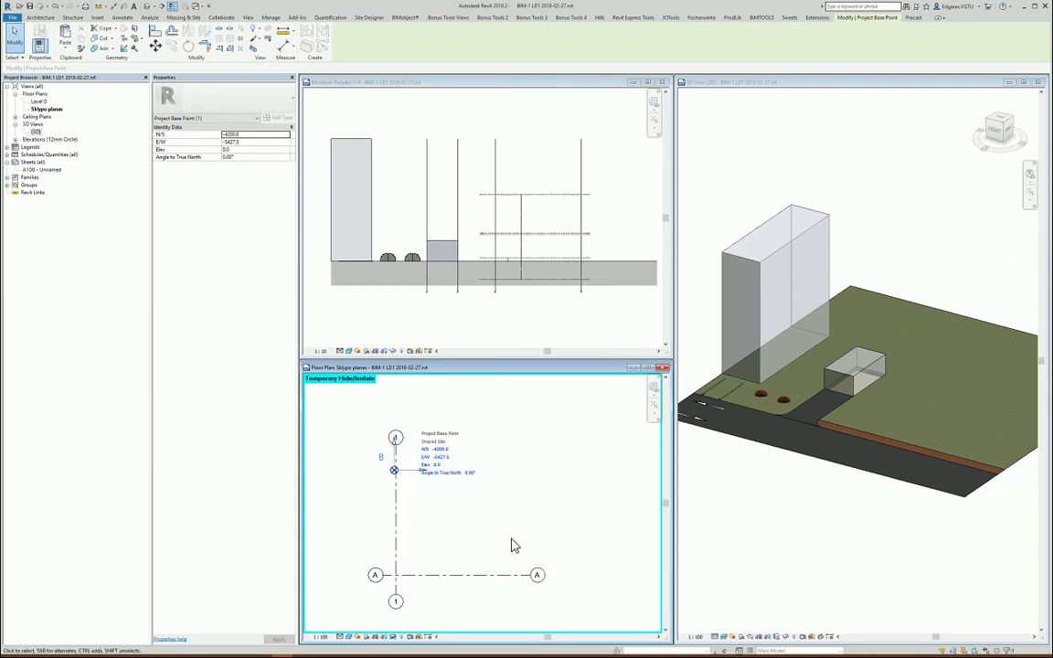
mouse_move(394, 470)
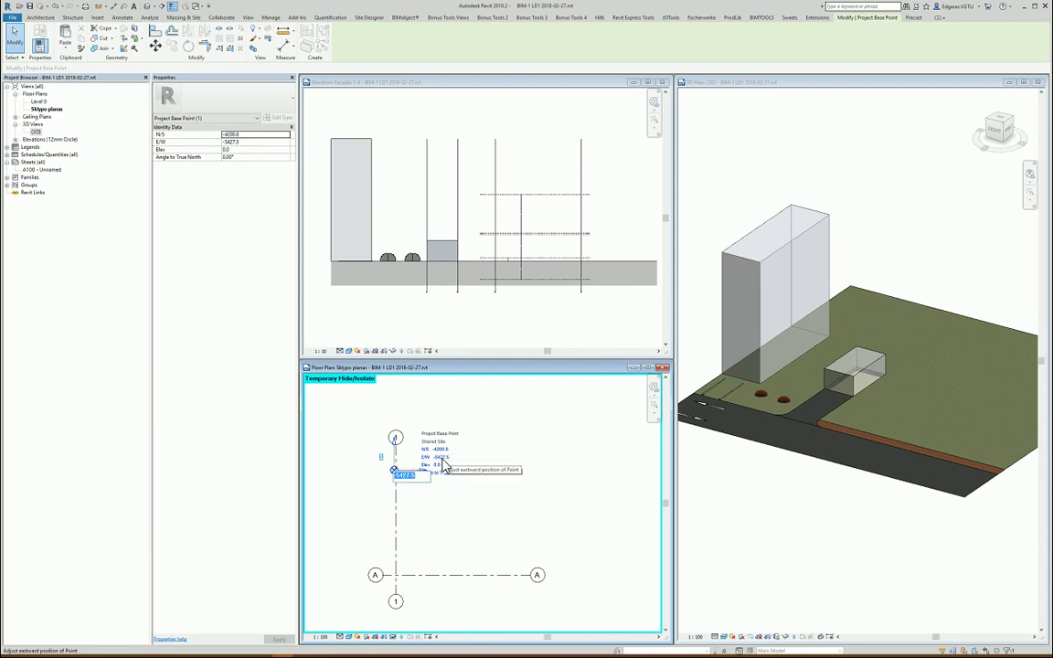
click(443, 456)
text(0)
key(Return)
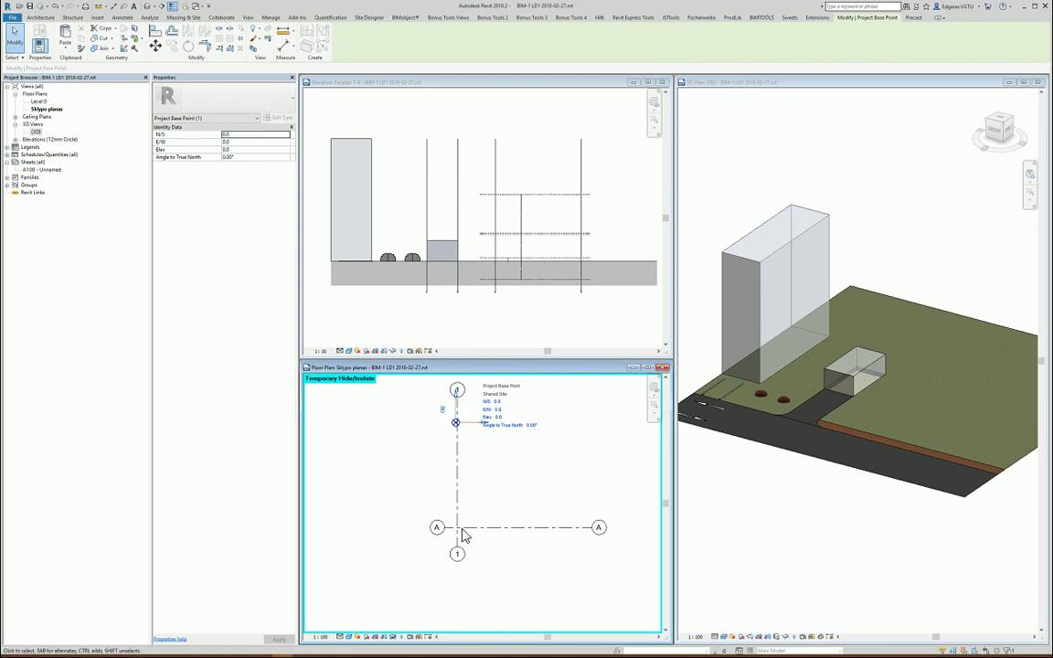
- Move the project base point onto the grid A/1 intersection
click(156, 45)
click(455, 423)
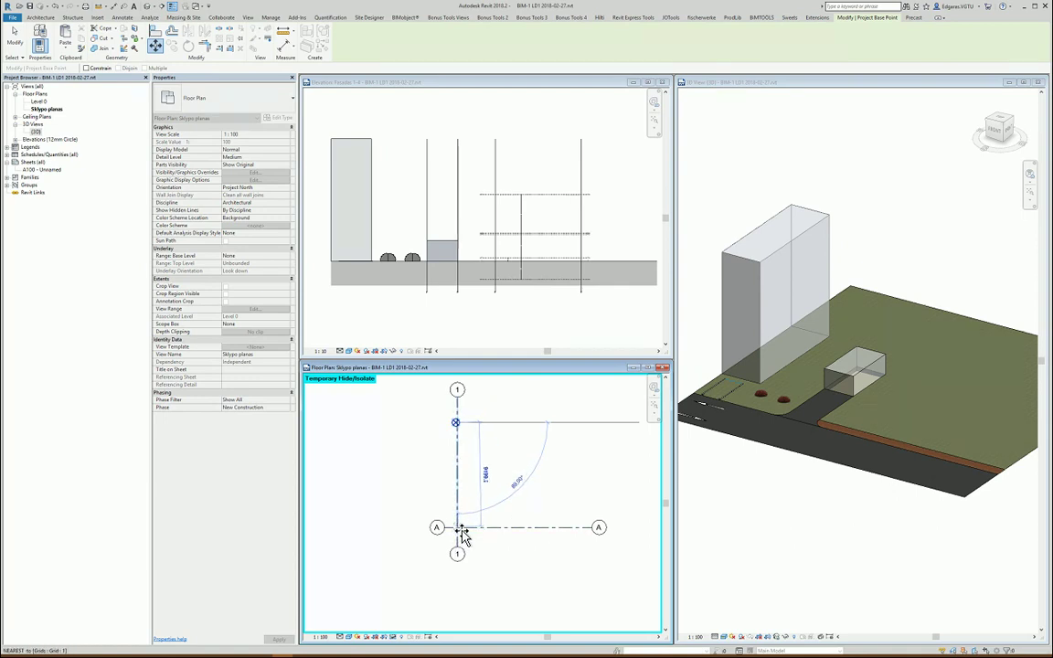
scroll(464, 539, up, 2)
scroll(464, 538, up, 1)
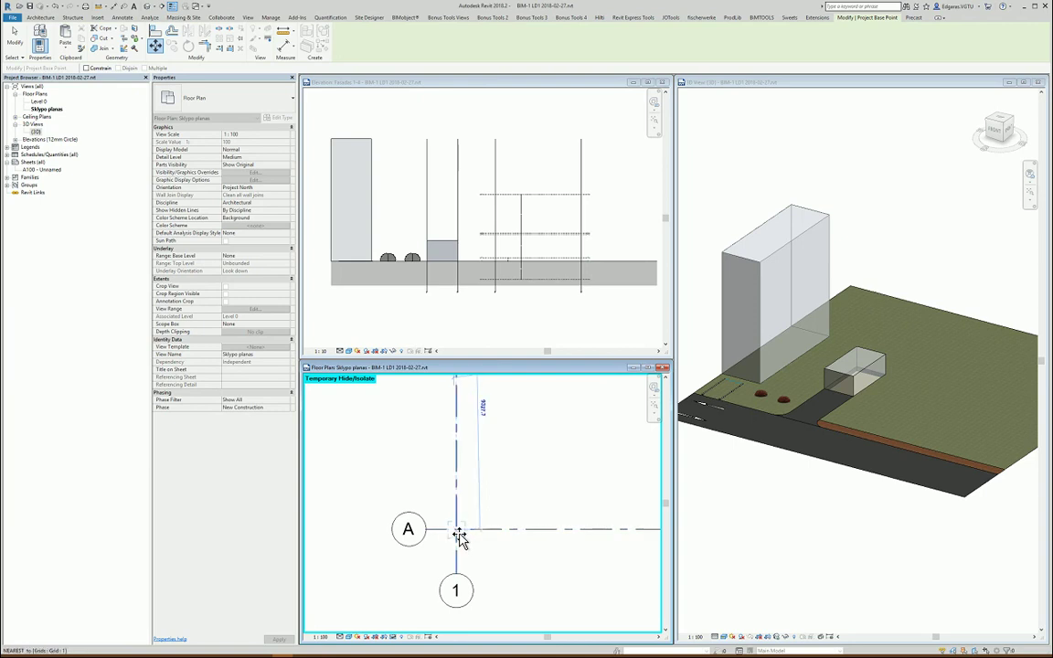
scroll(460, 537, up, 1)
scroll(461, 537, up, 1)
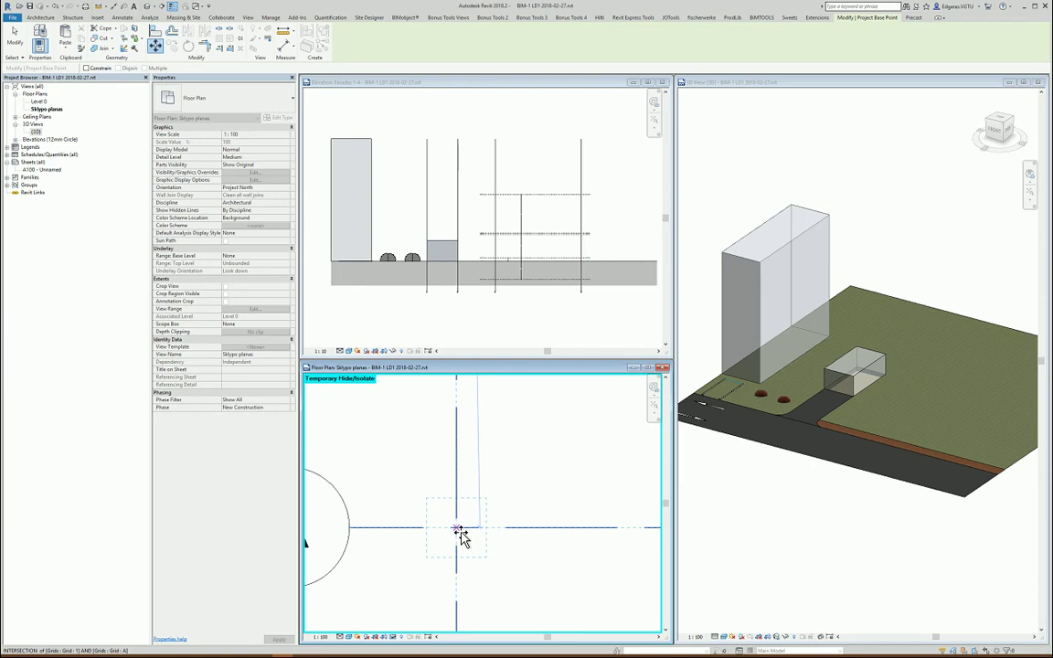
click(460, 533)
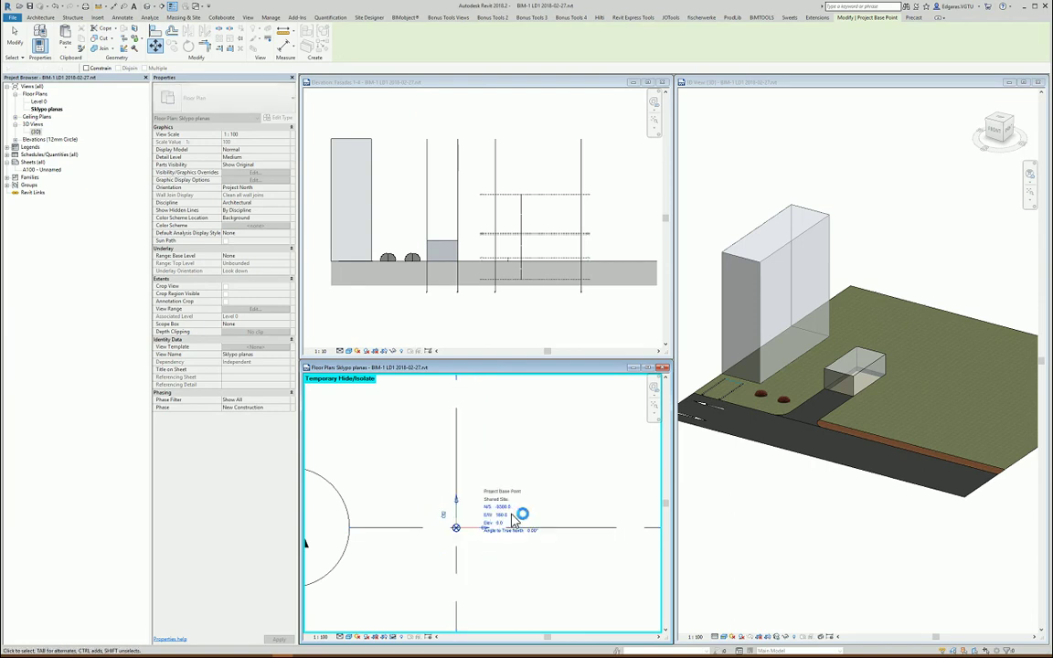
scroll(473, 439, down, 2)
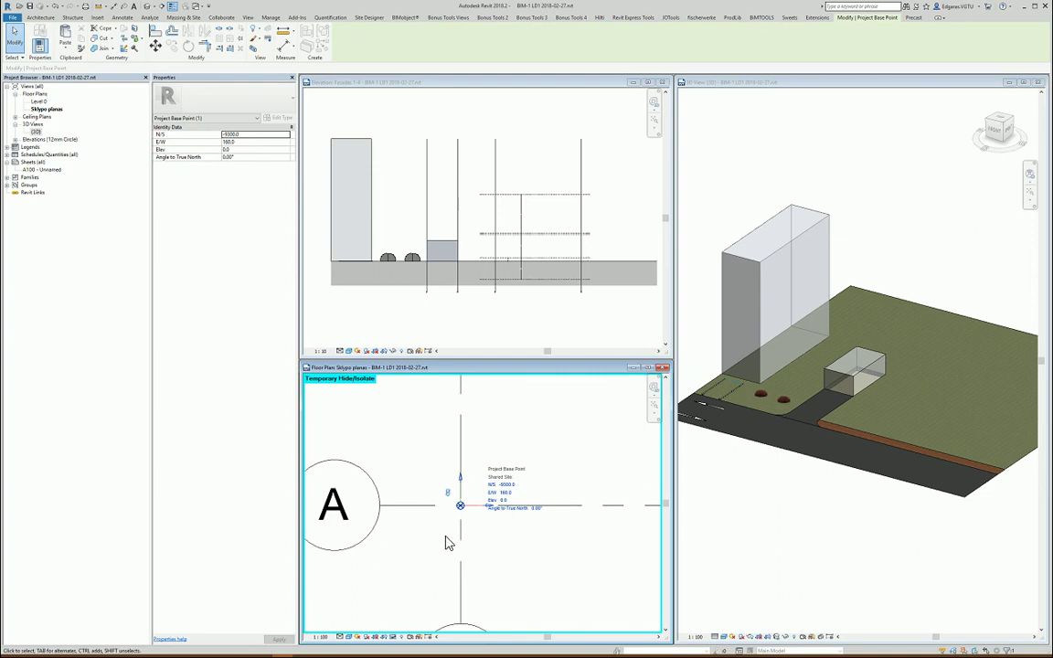
- Toggle the base point's clip and set its N/S and E/W values to 0
click(447, 494)
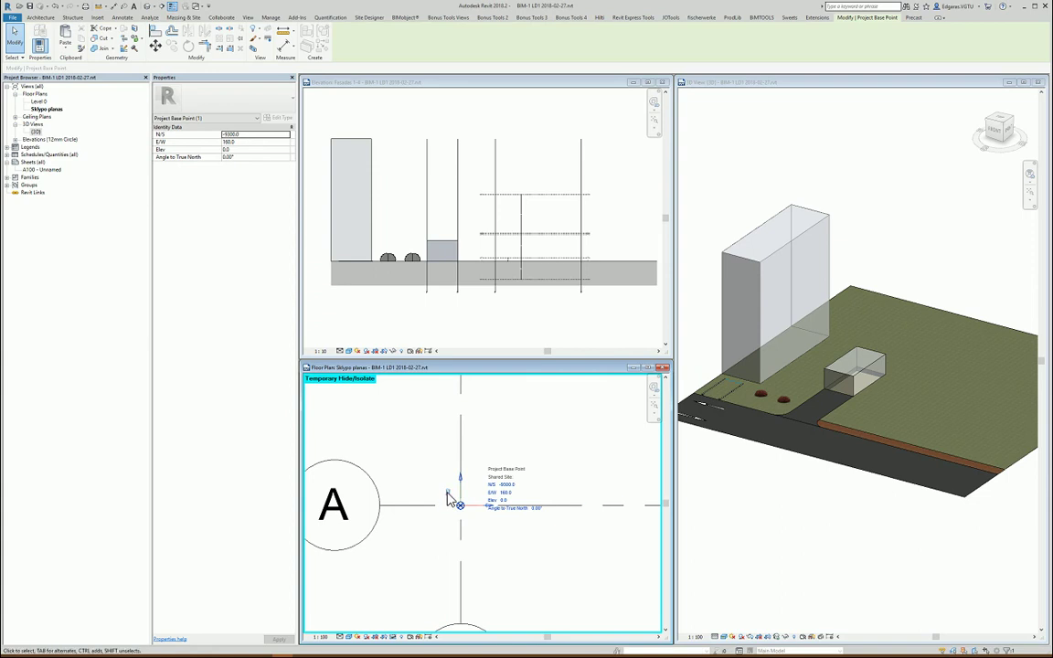
click(514, 492)
click(502, 506)
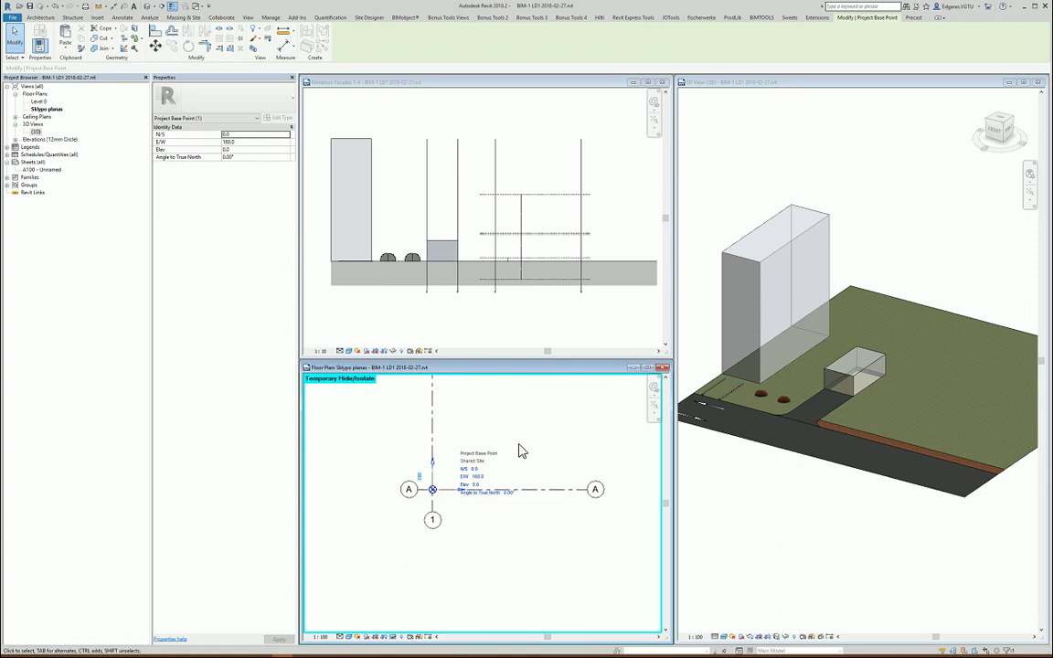
text(0)
click(473, 568)
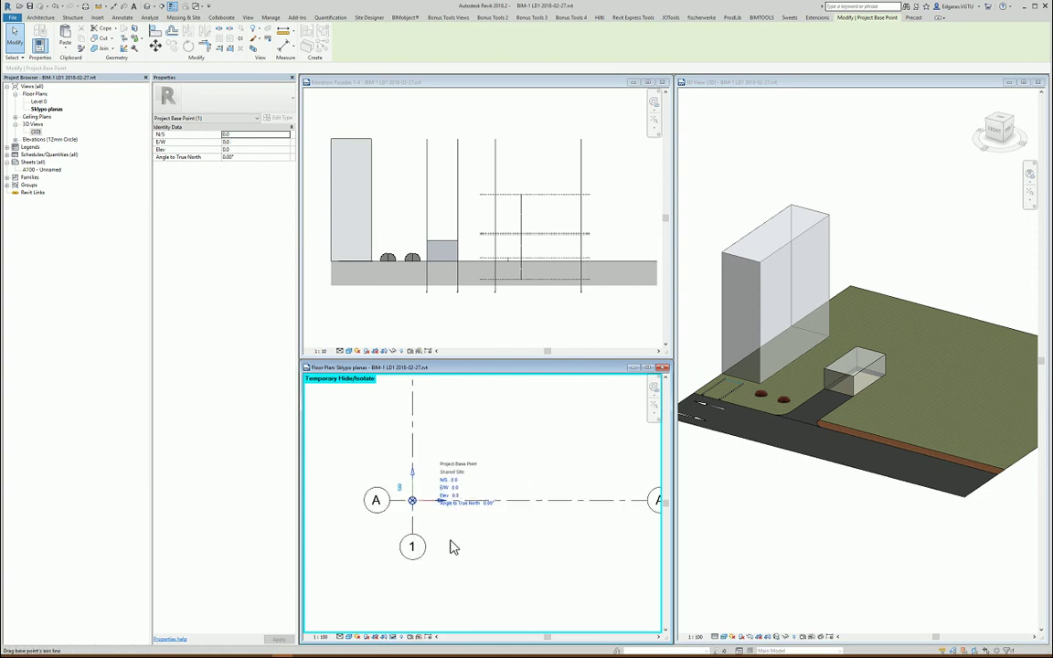
middle_drag(466, 558, 523, 564)
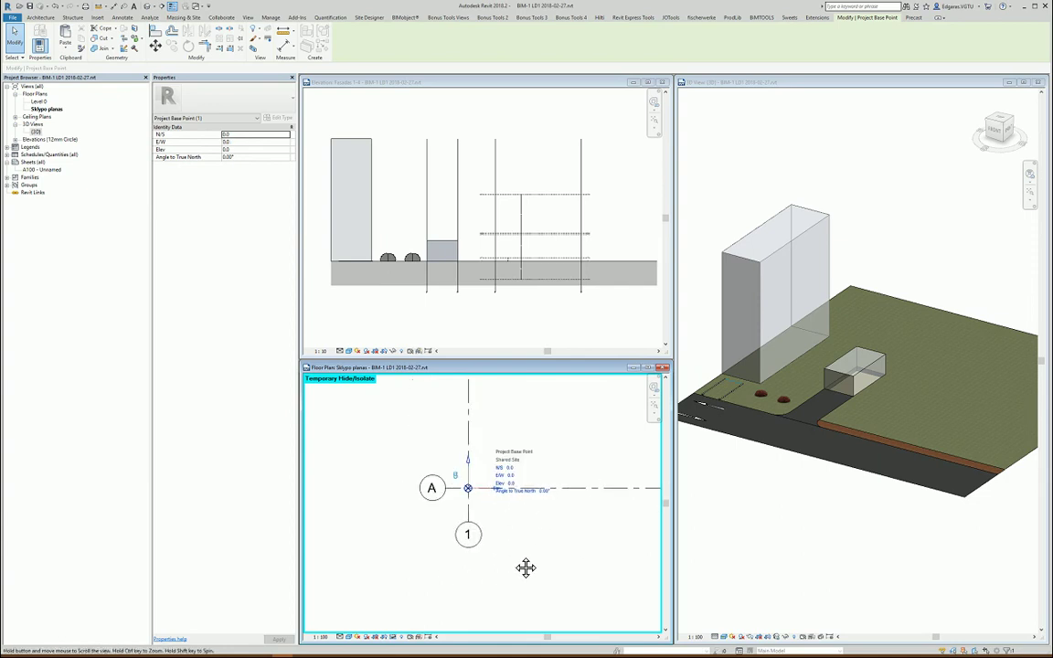
- Activate the Fasadas 1-4 elevation and zoom in on the level lines
click(517, 326)
scroll(533, 283, up, 2)
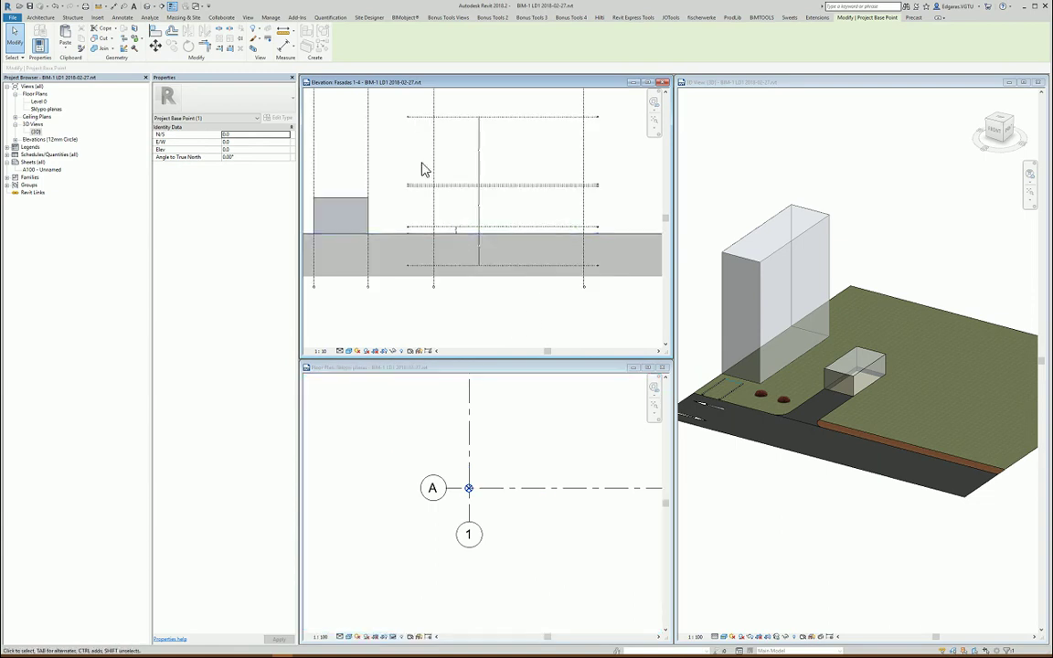
scroll(448, 201, up, 2)
scroll(439, 247, down, 2)
scroll(462, 275, down, 2)
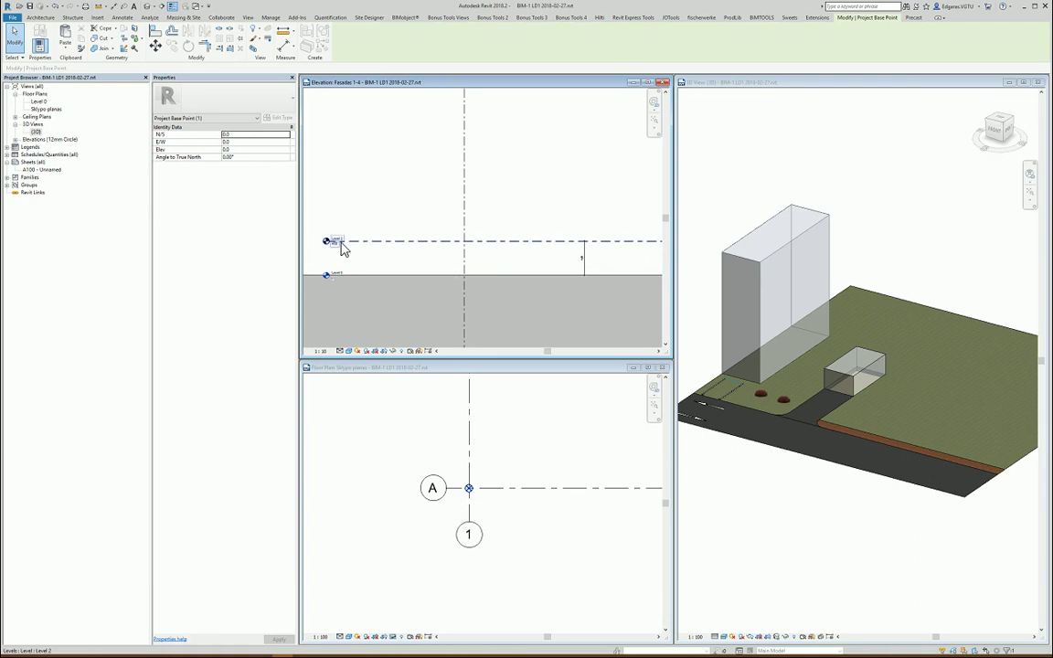
scroll(336, 245, up, 1)
scroll(320, 240, down, 1)
scroll(311, 242, up, 1)
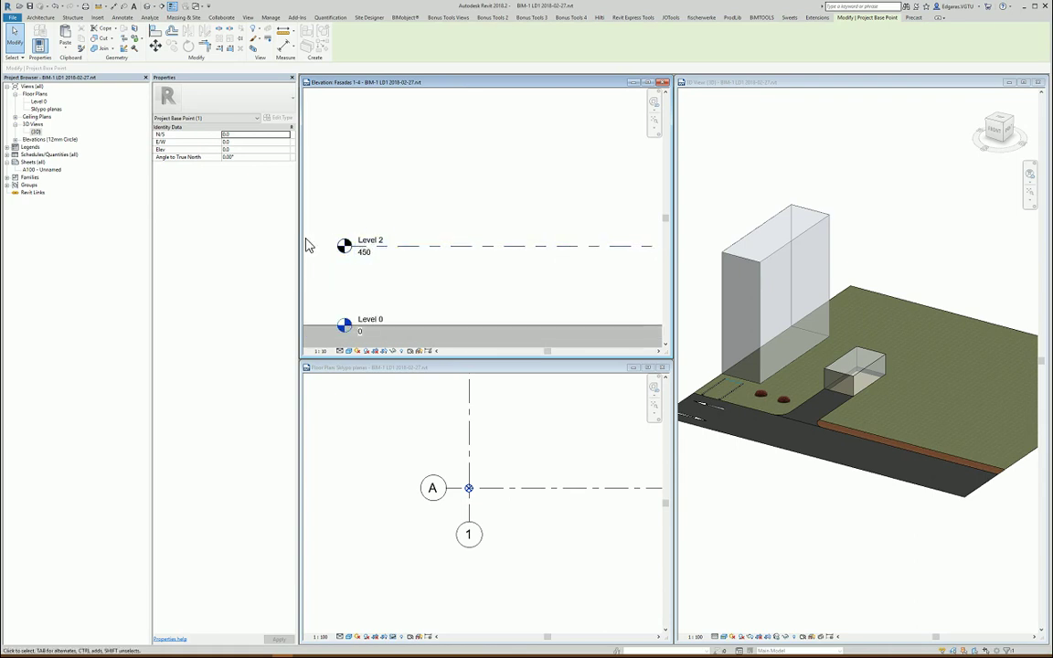
scroll(352, 242, down, 3)
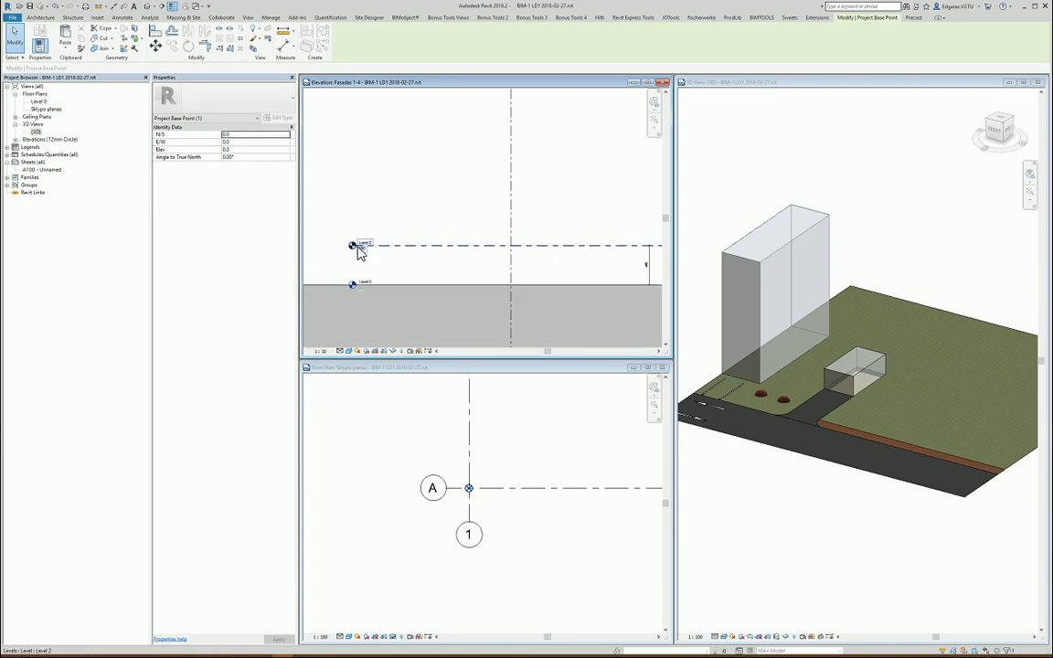
- Select Level 2 to confirm it sits at 450 above Level 0, then clear the selection
click(413, 245)
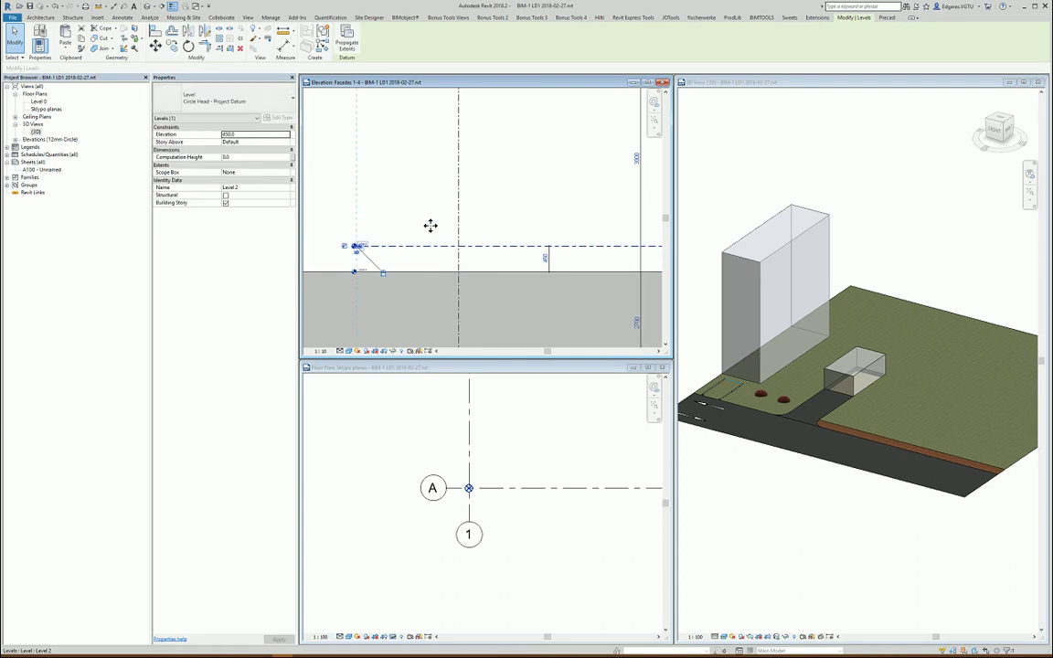
click(420, 219)
scroll(415, 218, down, 2)
scroll(477, 224, down, 1)
scroll(539, 279, down, 1)
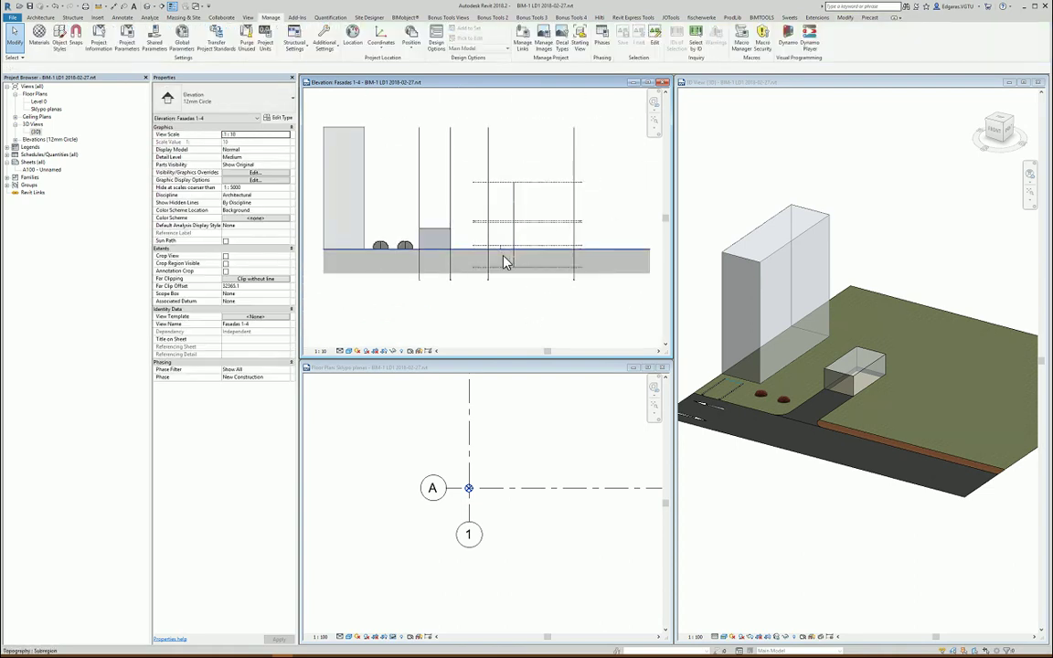
key(Return)
key(Escape)
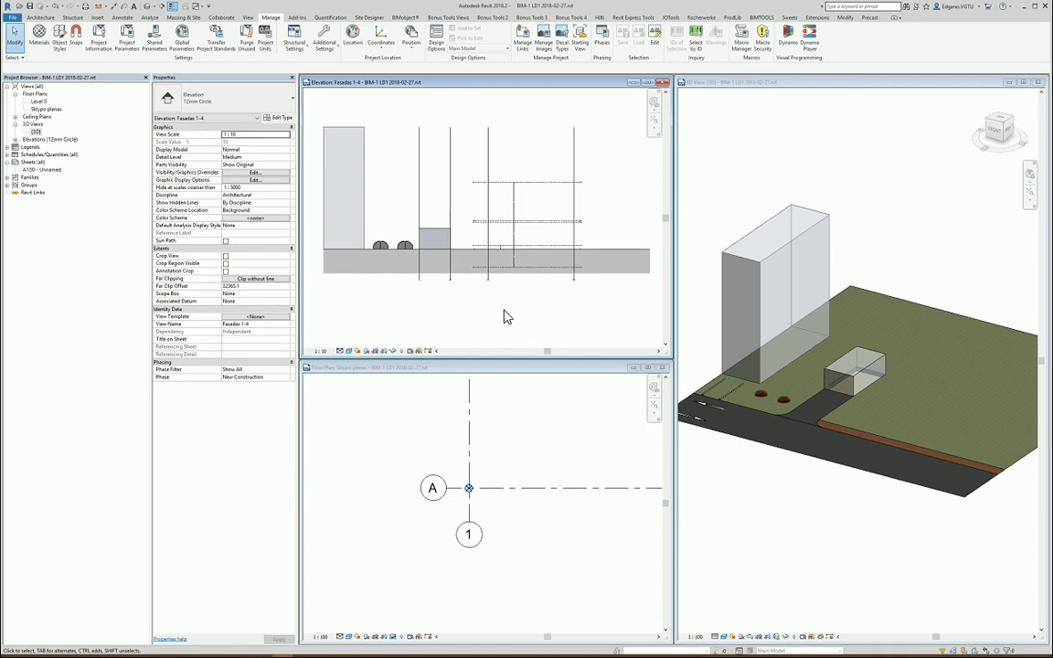
- Open Visibility/Graphic Overrides with VG and expand the Topography category
key(v)
key(g)
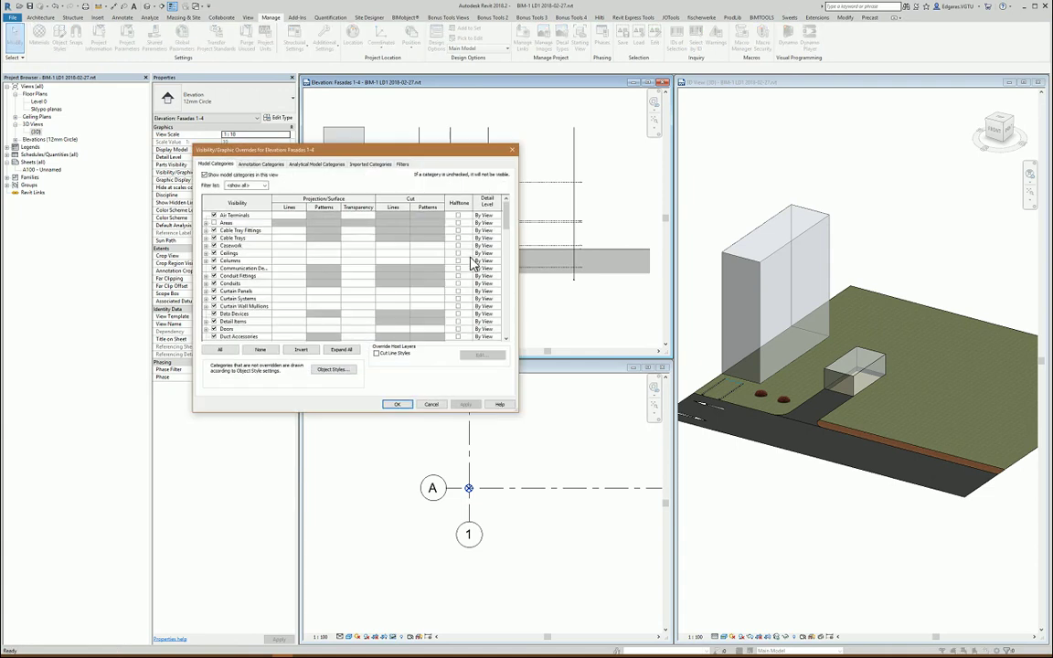
click(257, 306)
key(t)
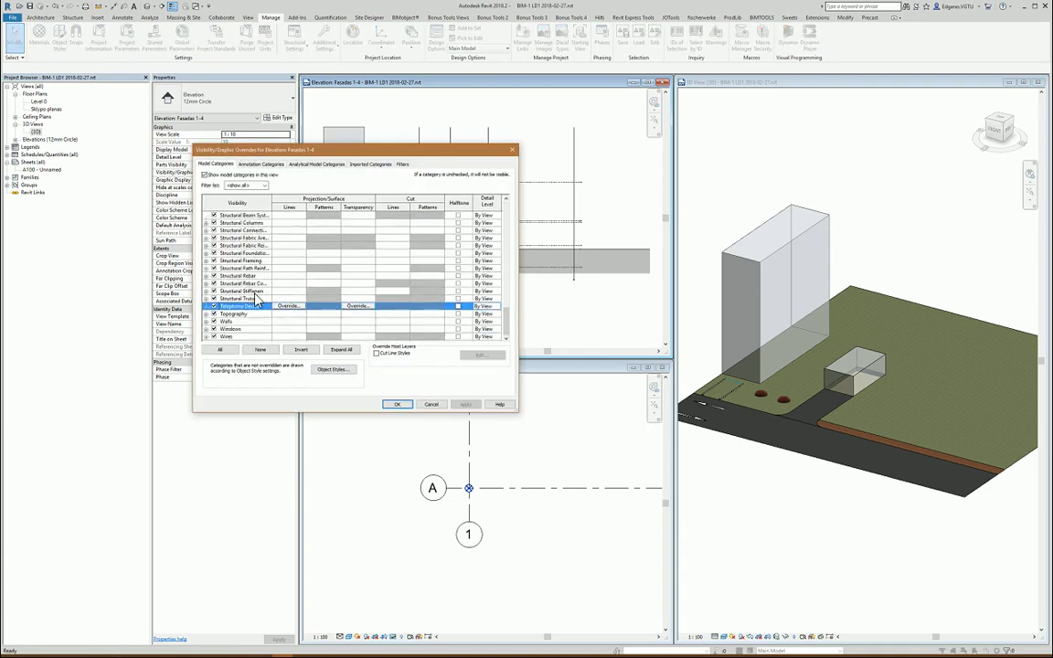
click(206, 314)
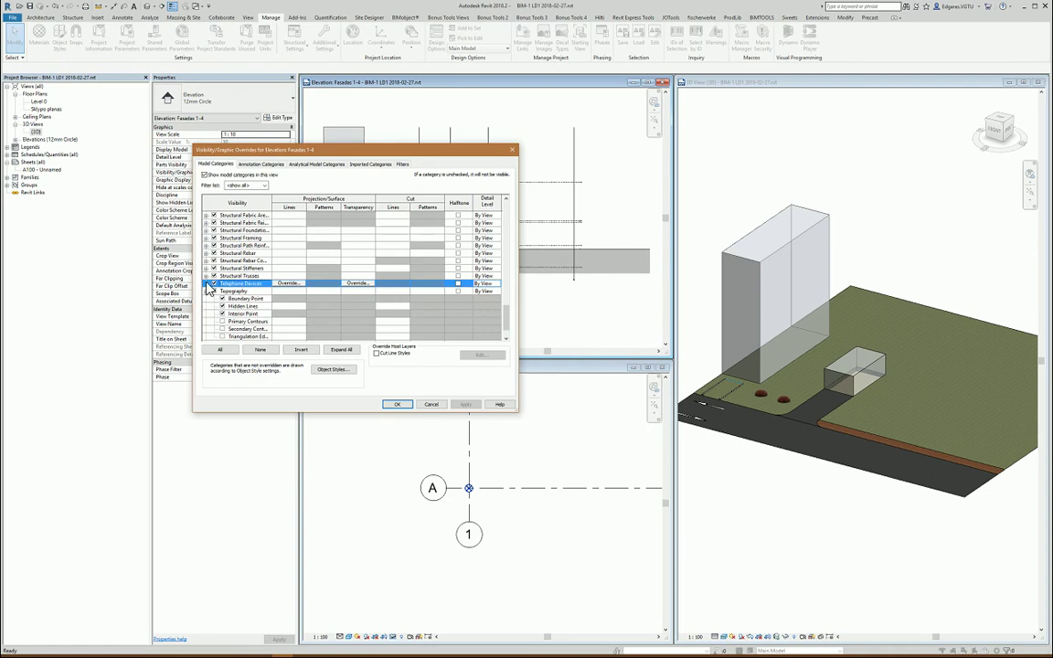
scroll(208, 301, up, 1)
scroll(229, 306, up, 4)
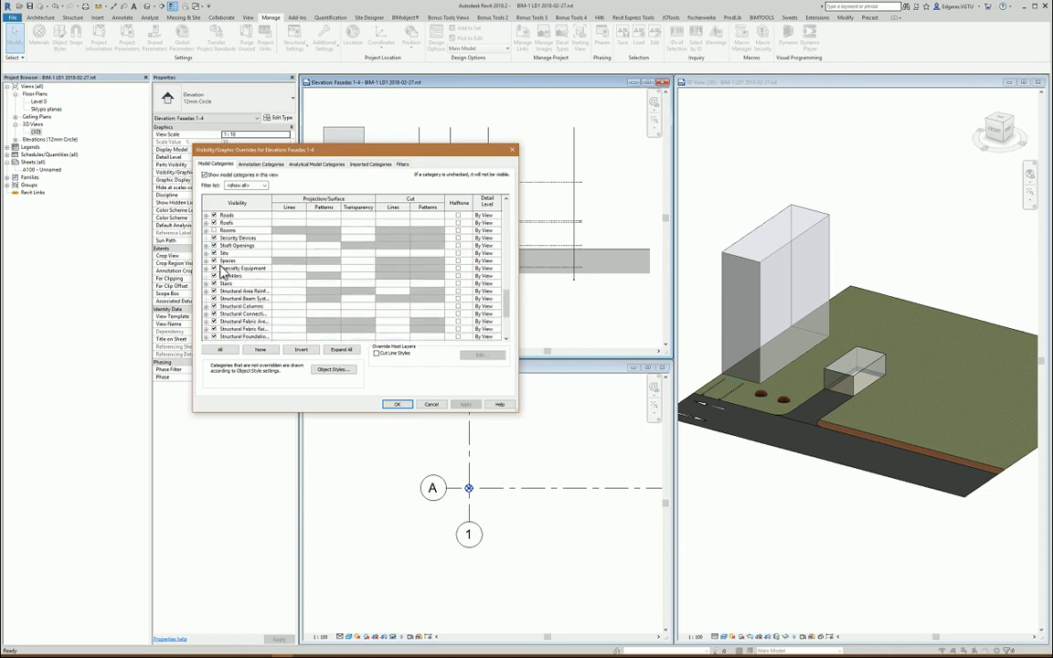
- Switch on Site › Project Base Point and Survey Point and apply the changes
click(226, 255)
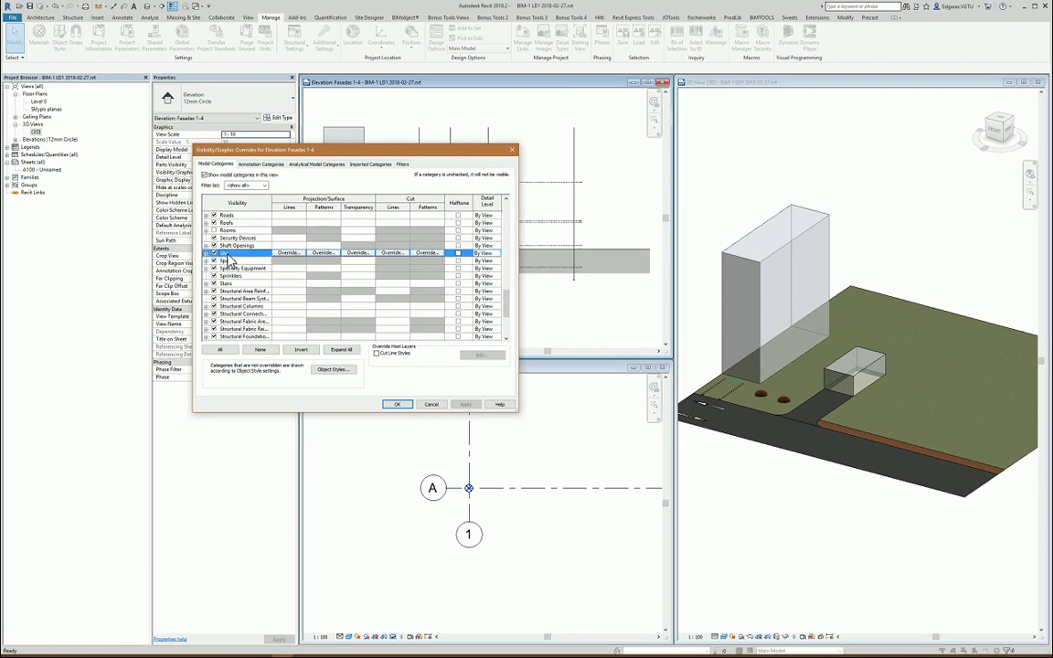
click(207, 255)
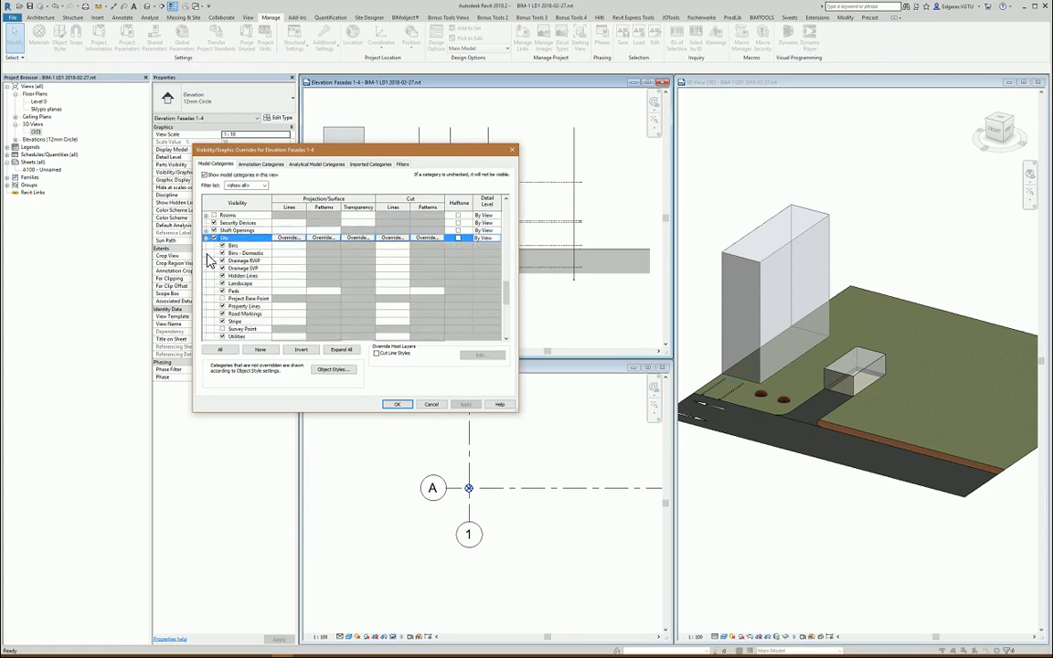
click(223, 298)
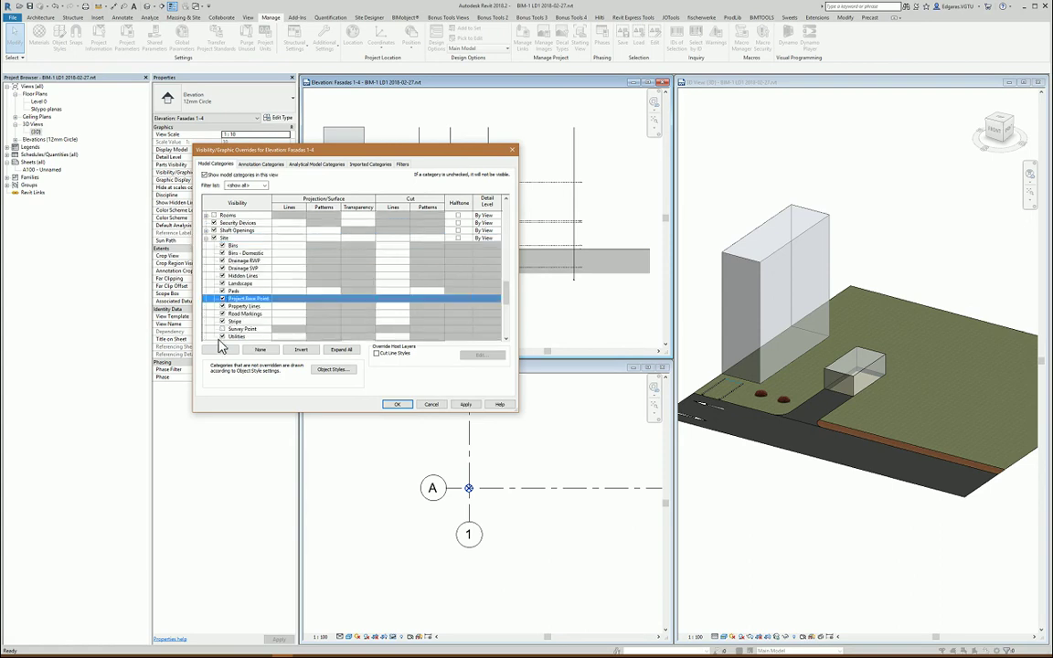
click(223, 329)
click(397, 405)
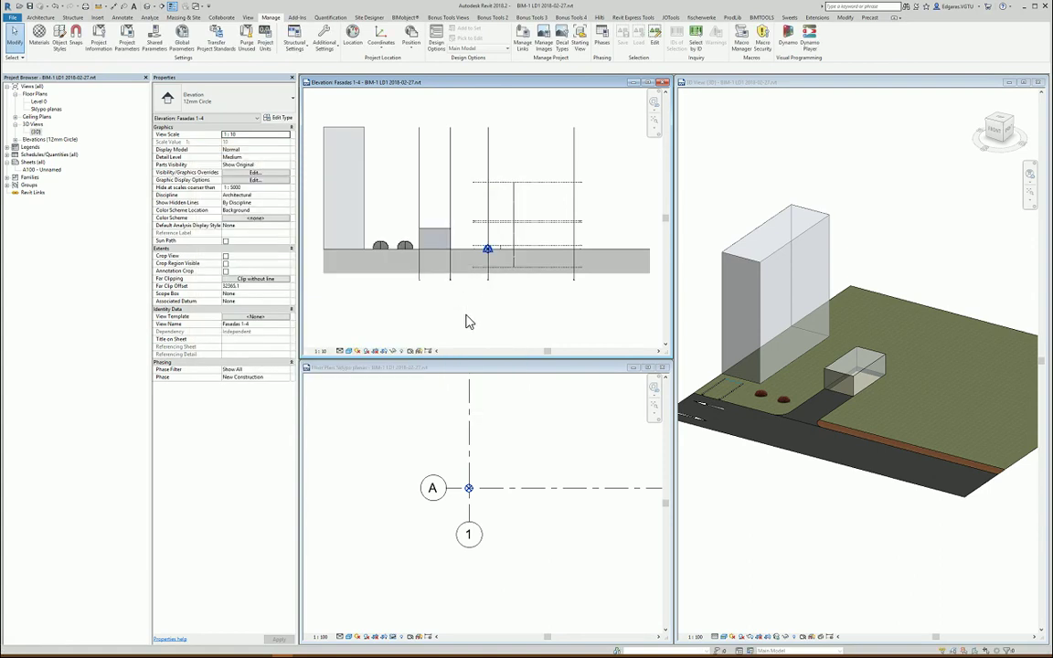
- Move the project base point with MV up onto the Level 2 line at the grid
scroll(467, 289, up, 3)
scroll(467, 289, up, 2)
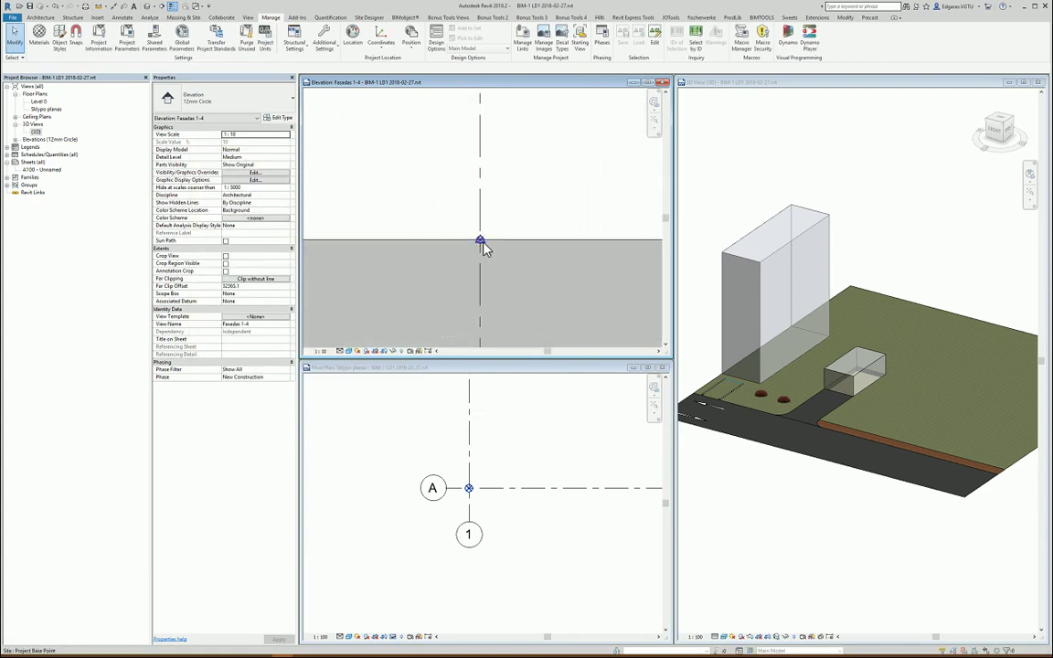
click(496, 243)
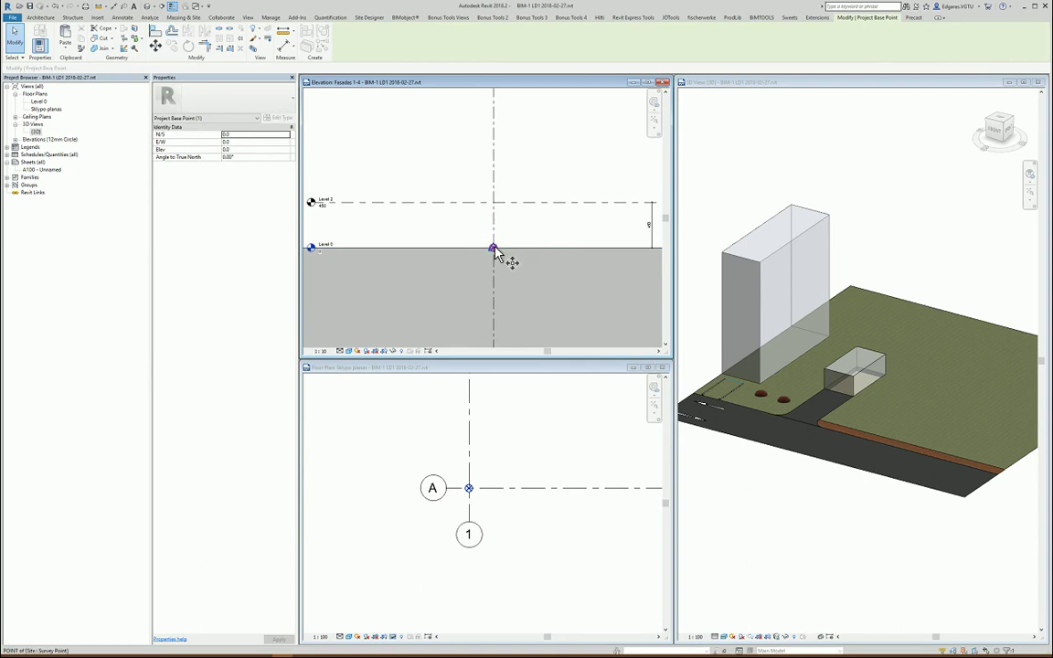
key(m)
key(v)
click(494, 248)
click(494, 202)
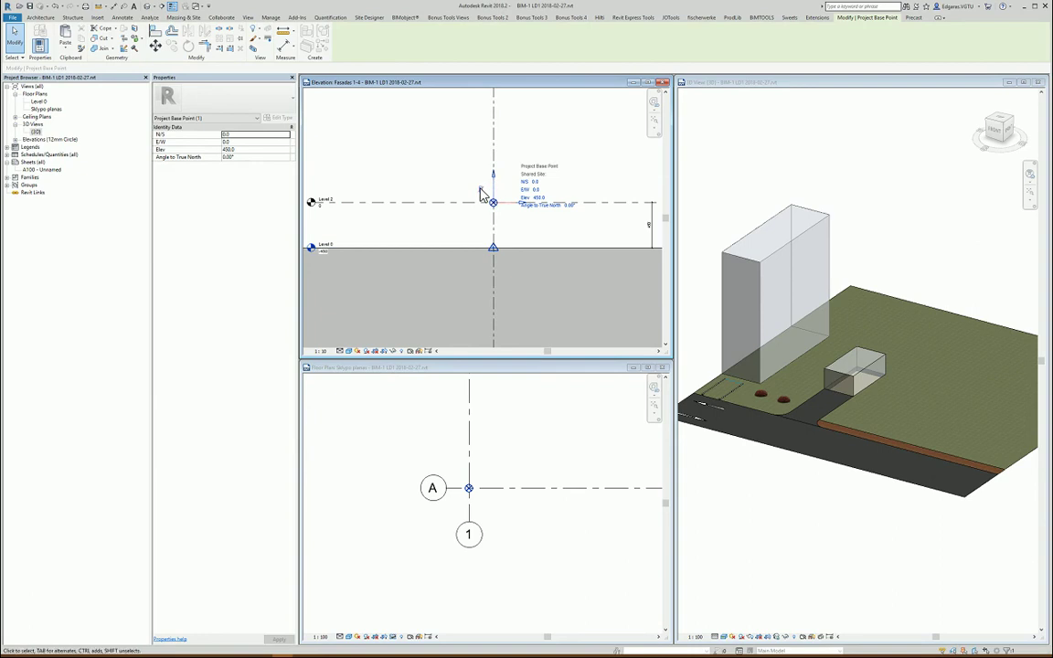
- Set the project base point's elevation value to 0
click(539, 201)
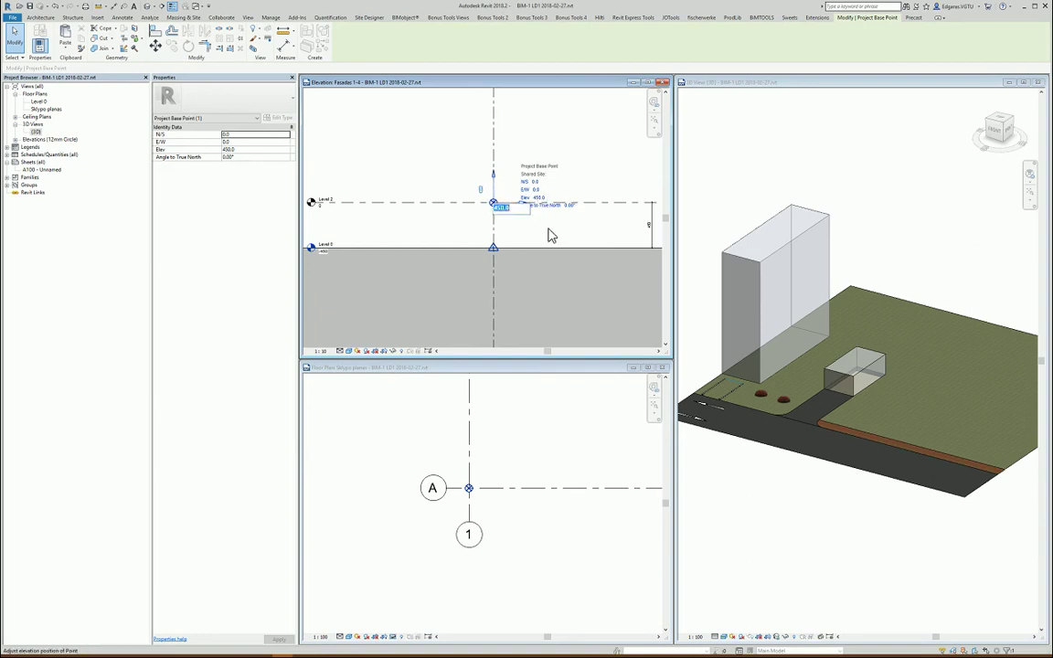
text(0)
key(Return)
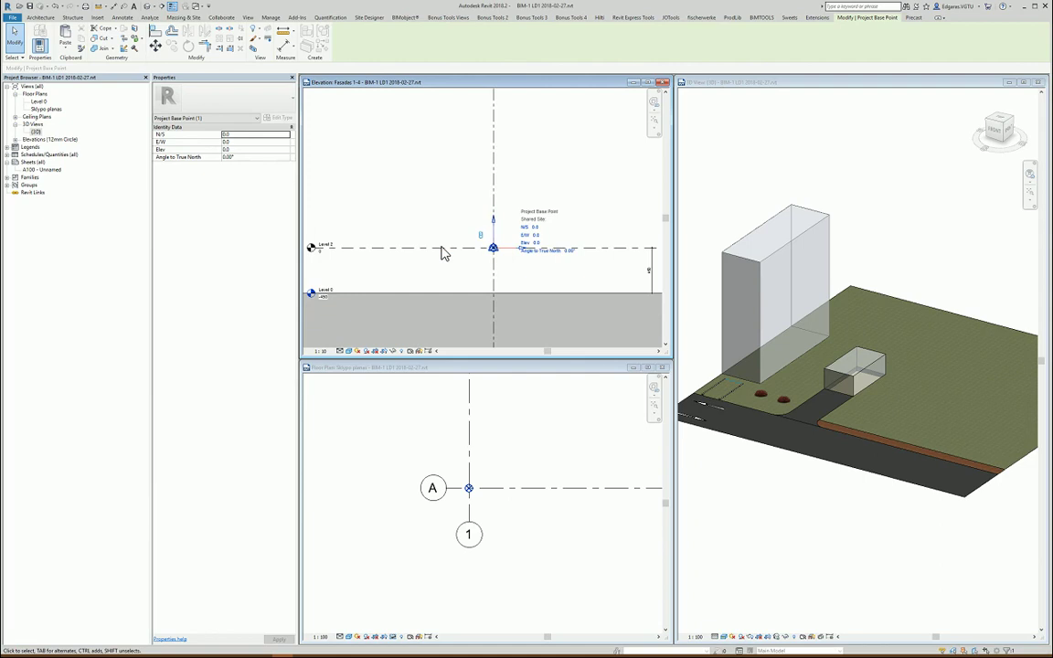
key(Escape)
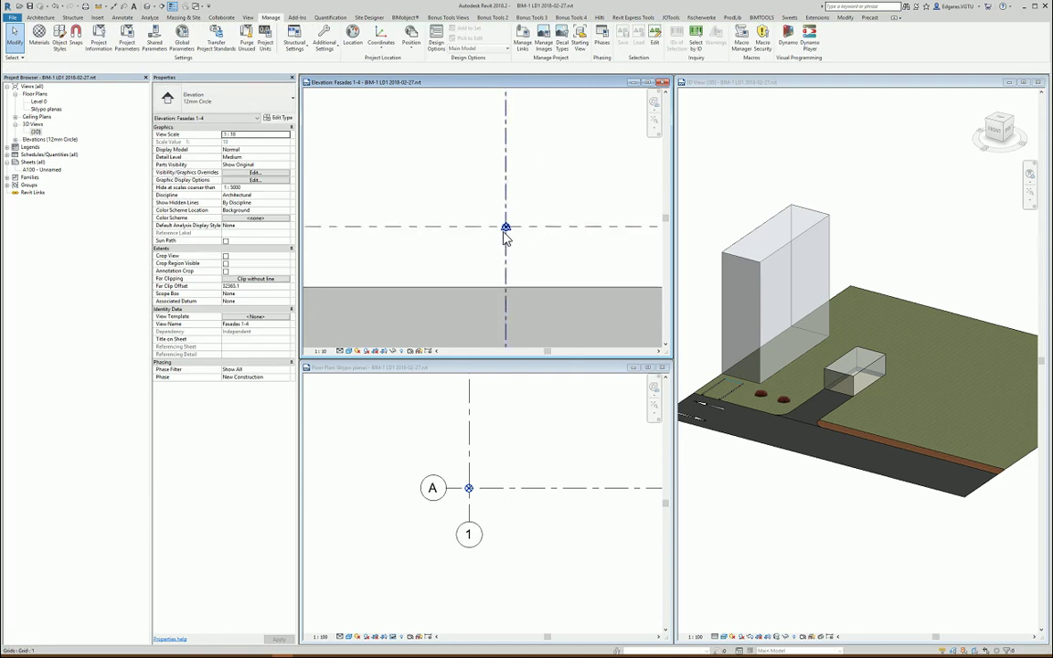
- Inspect the project base point, Level 2 line and survey point to confirm all read 0.0
click(506, 230)
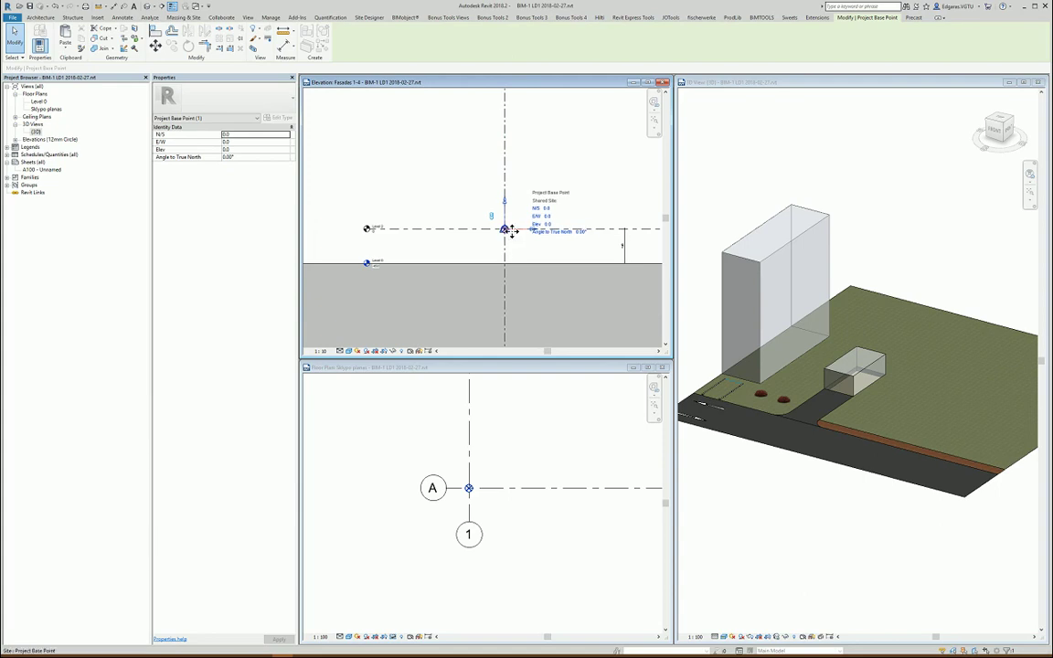
key(Escape)
click(508, 233)
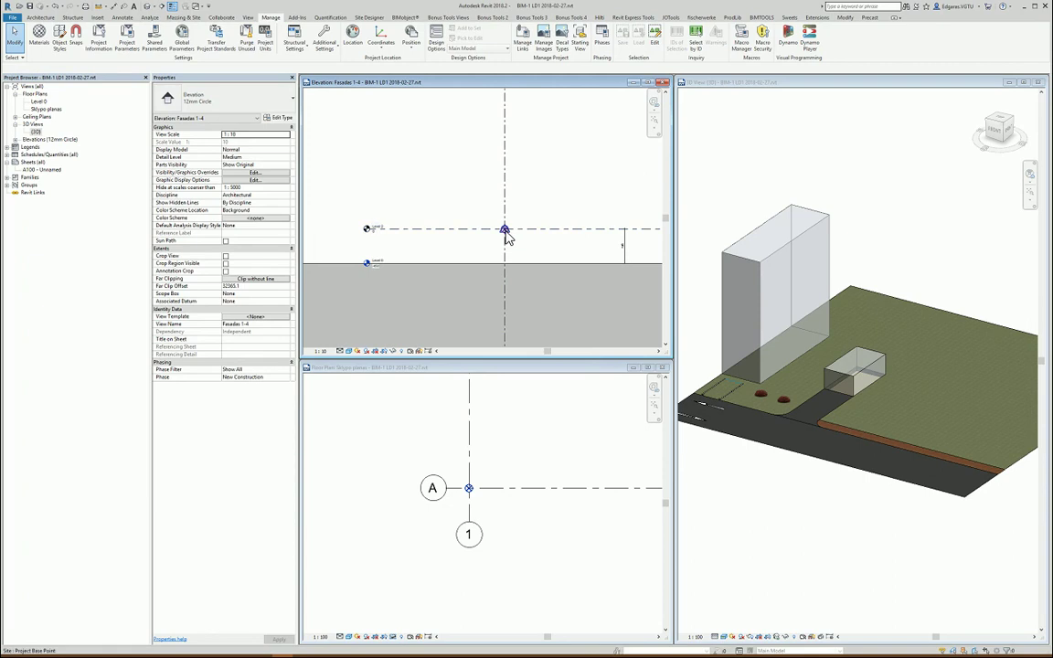
click(506, 232)
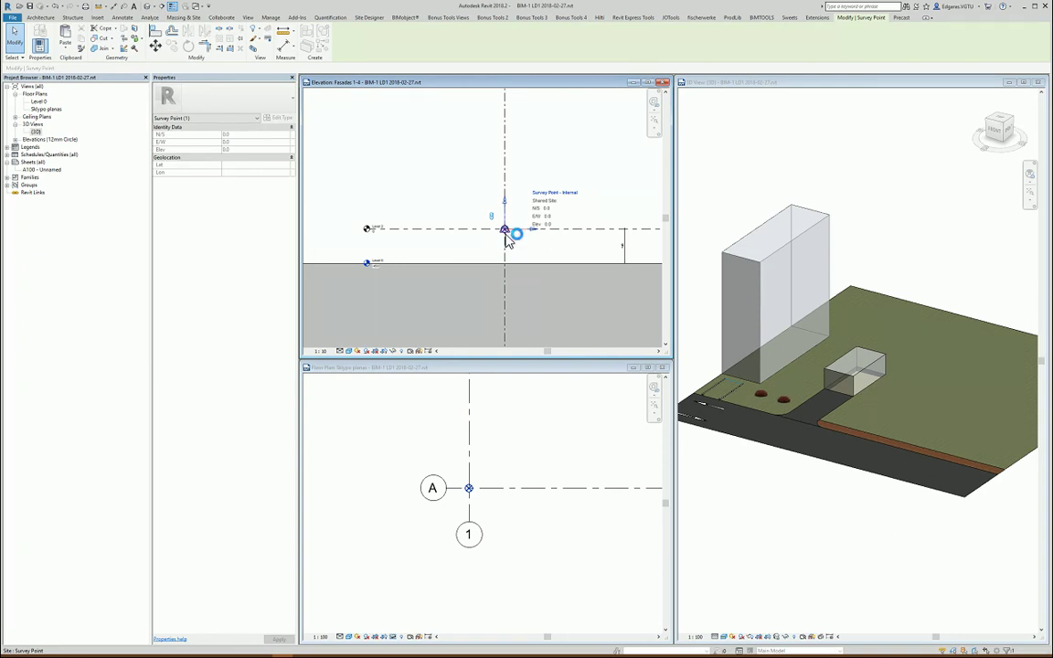
click(539, 248)
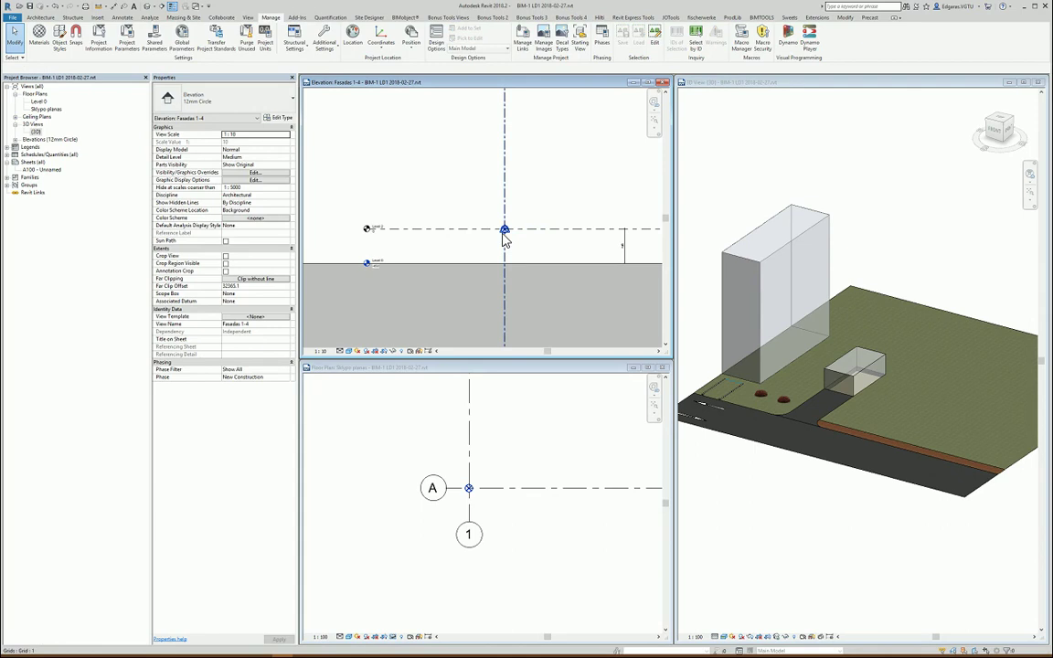
click(505, 231)
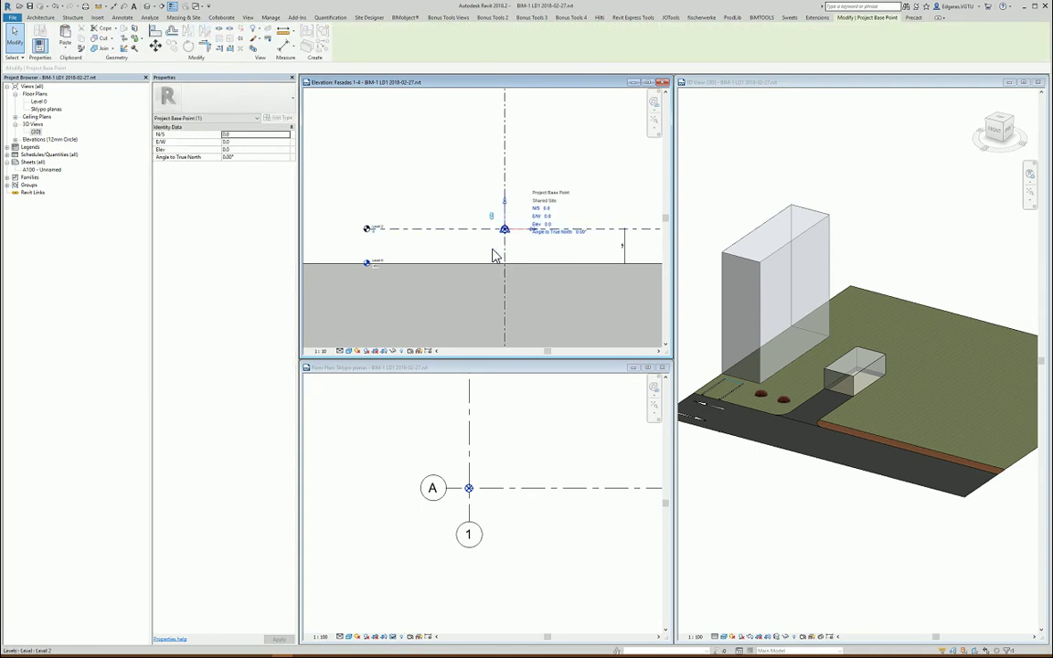
click(421, 257)
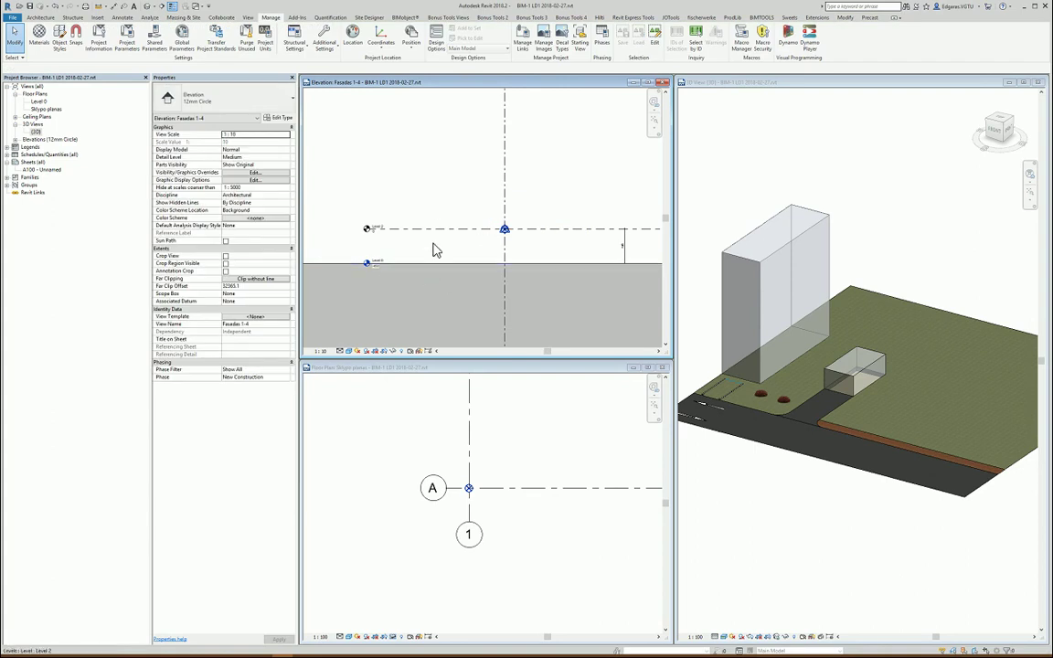